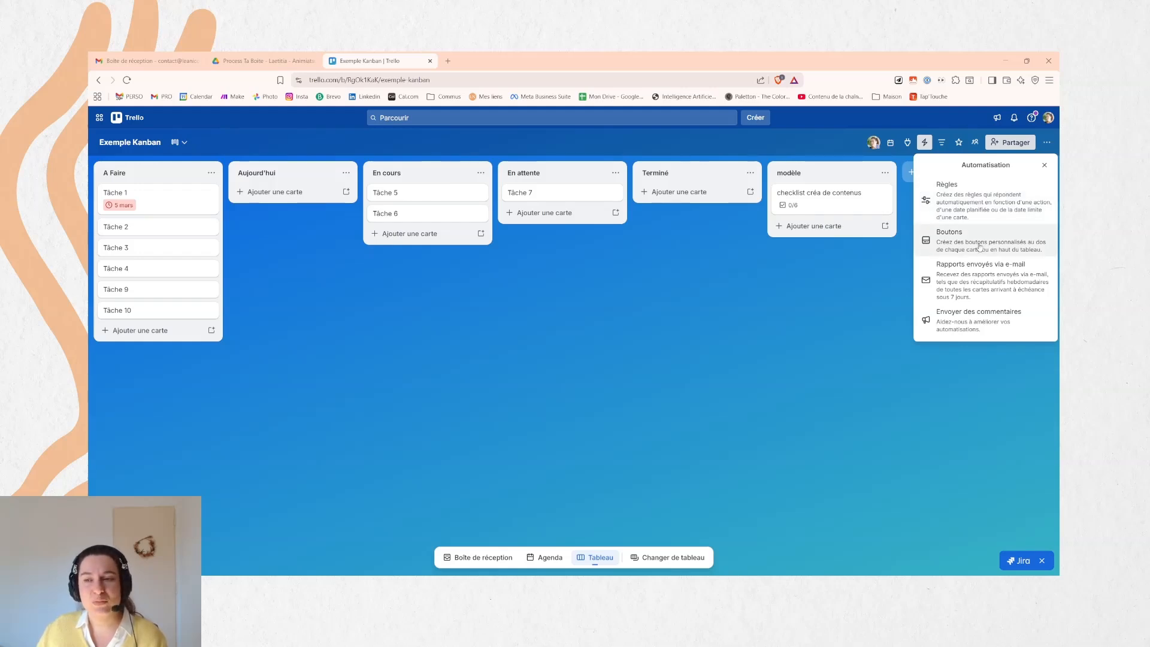
Review the board's automation categories: rules, scheduled automations and due date automations
click(968, 197)
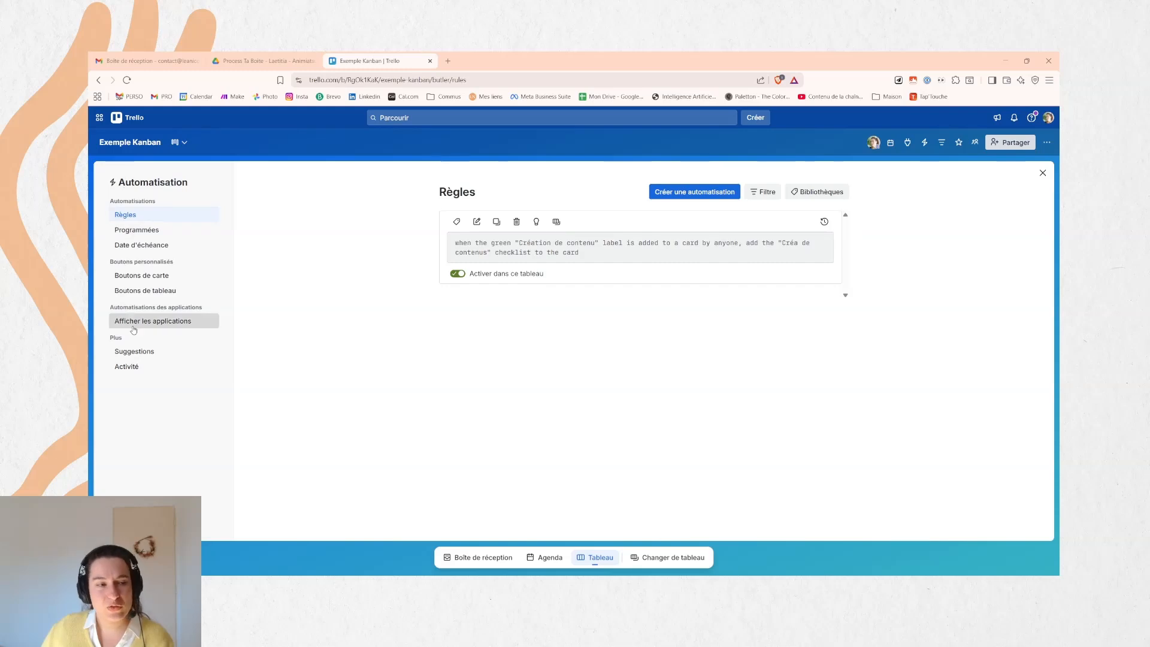
click(162, 235)
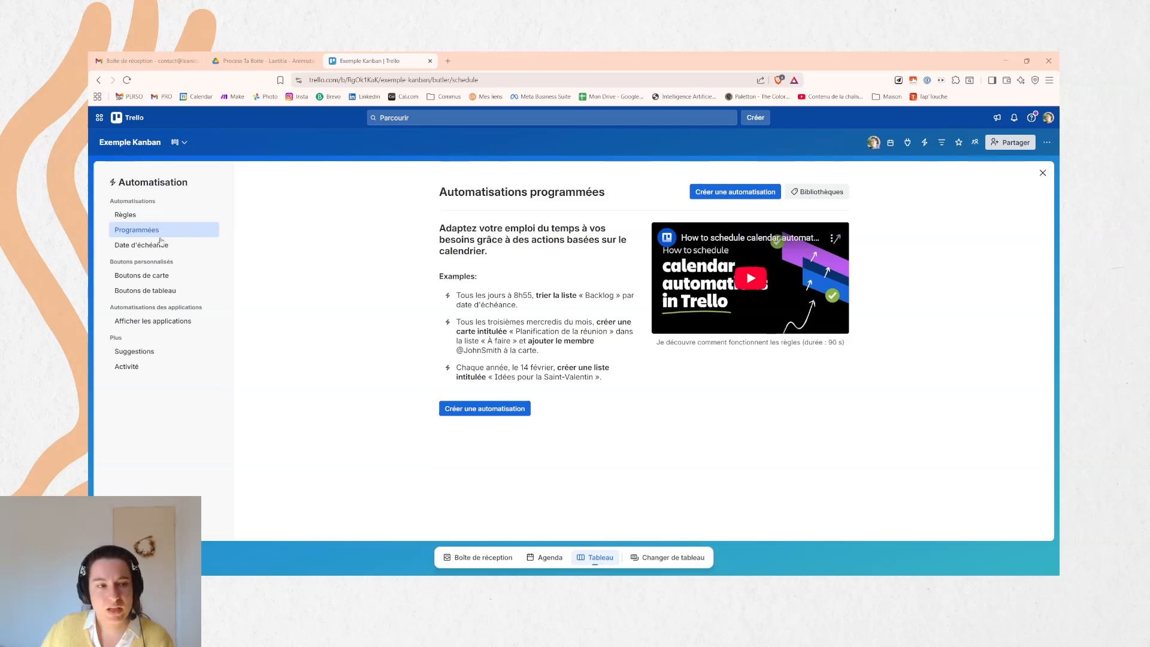
click(161, 247)
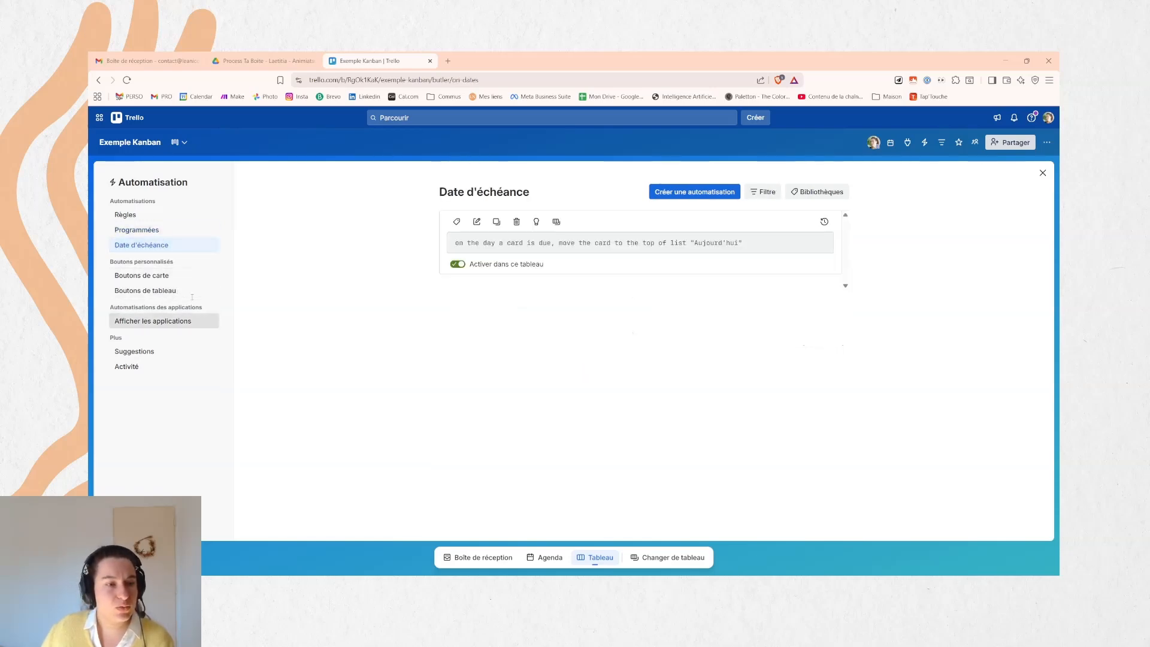
click(154, 216)
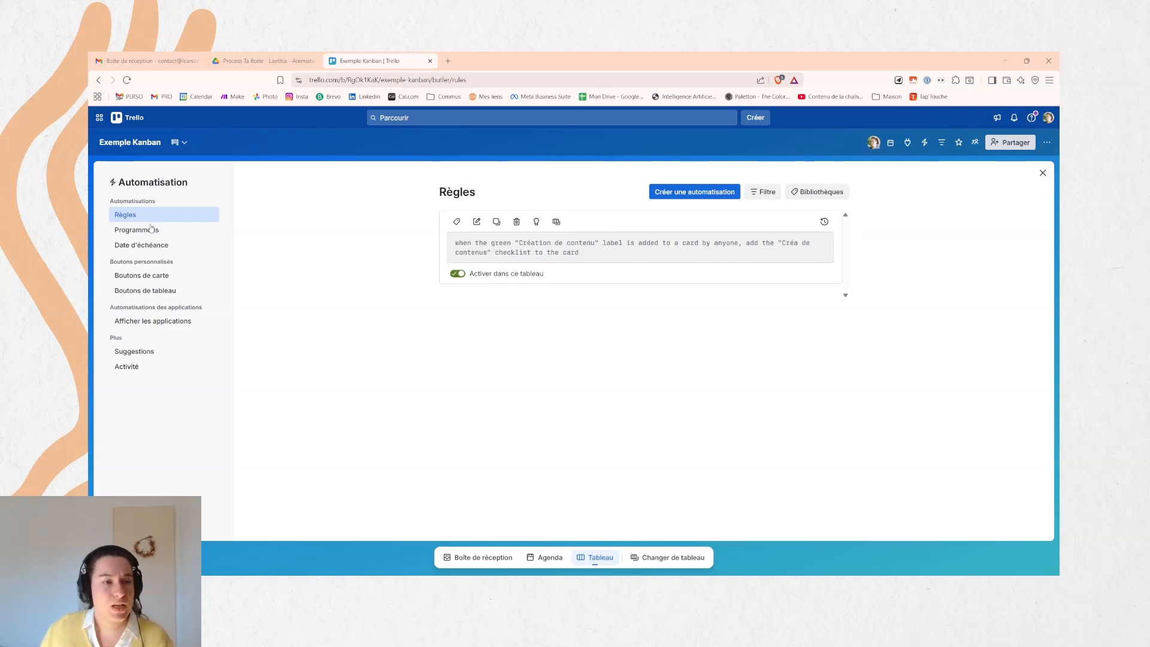
click(150, 232)
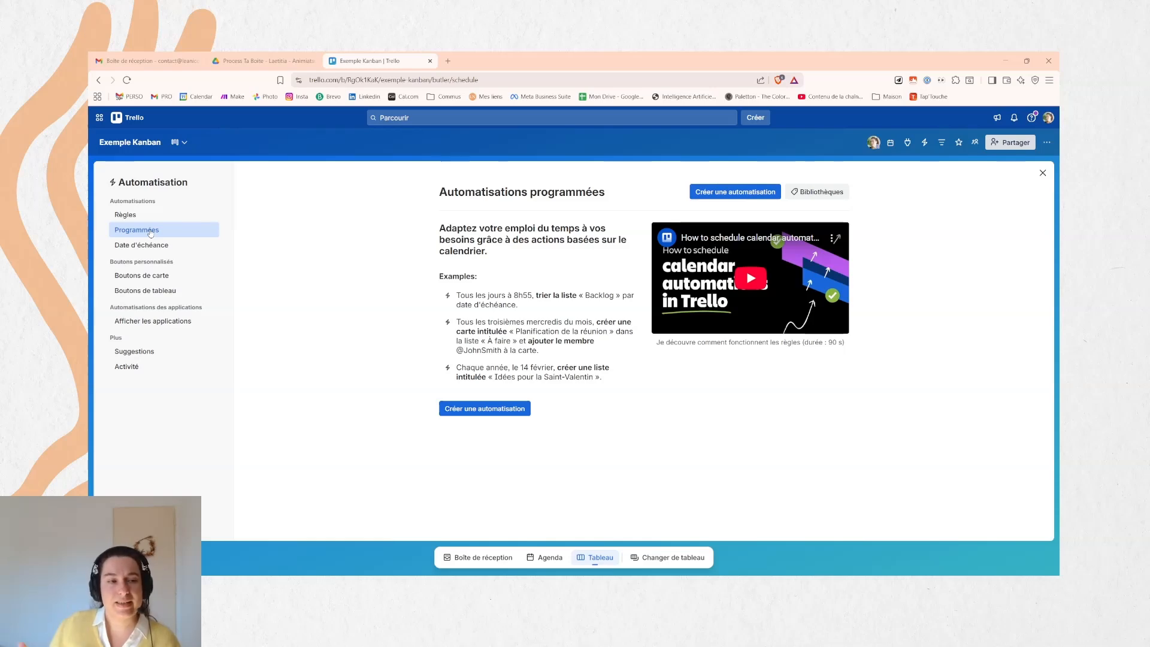
click(154, 245)
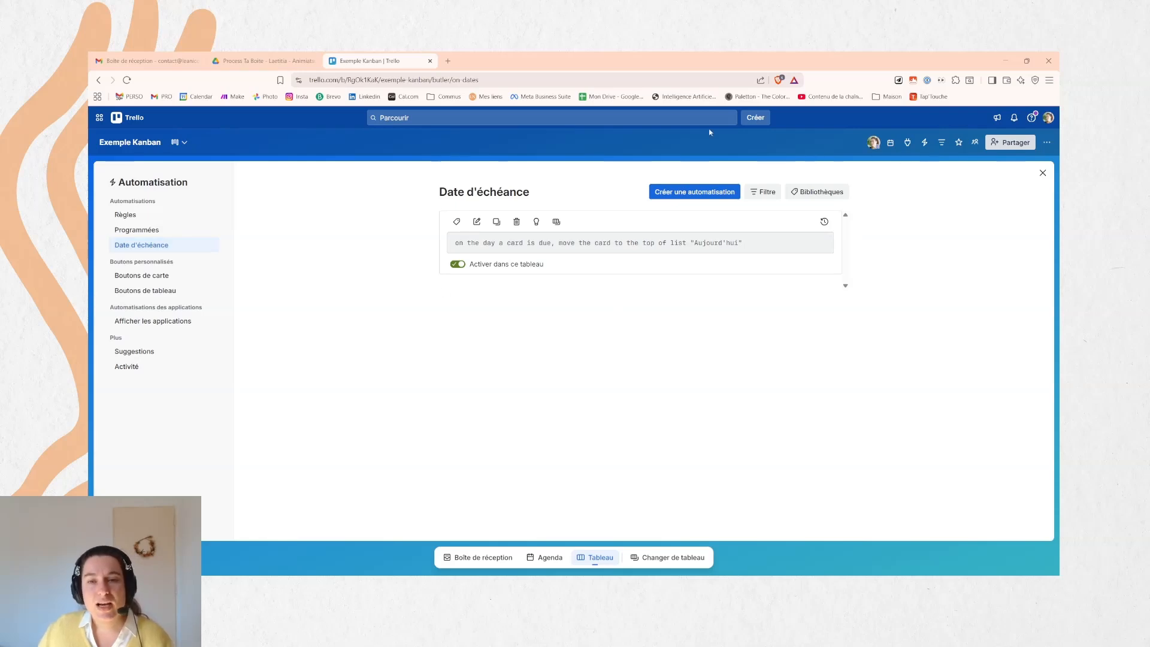
Start a new due date automation and set its trigger condition to "on the day" a card is due
click(705, 191)
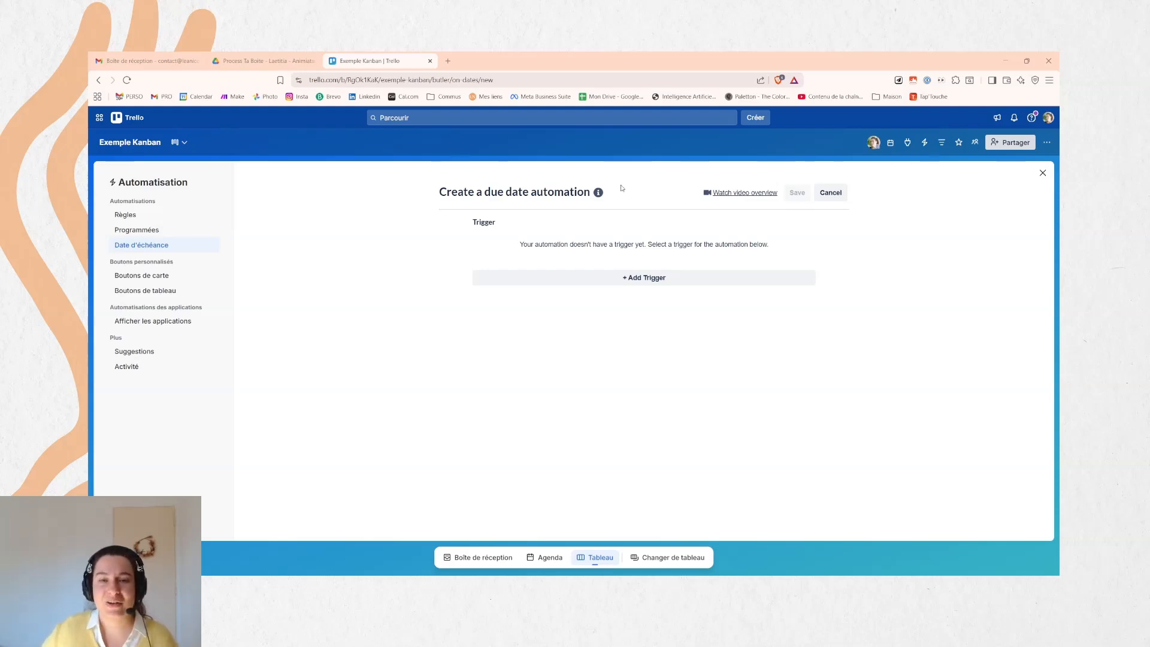
drag(472, 232, 499, 227)
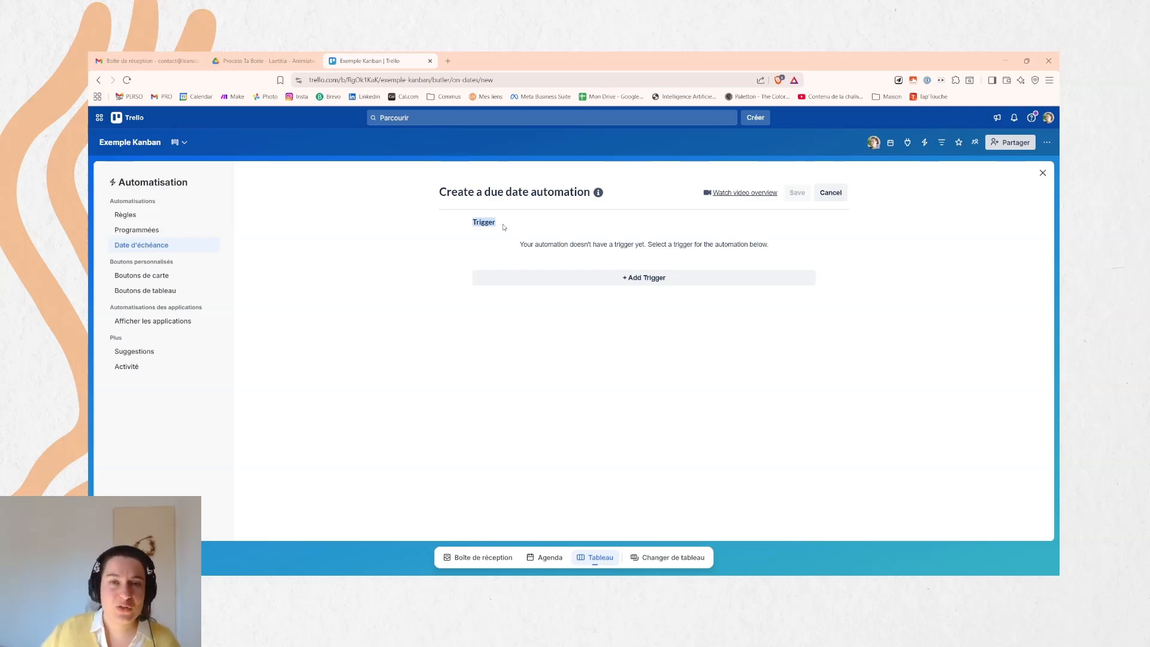
click(651, 281)
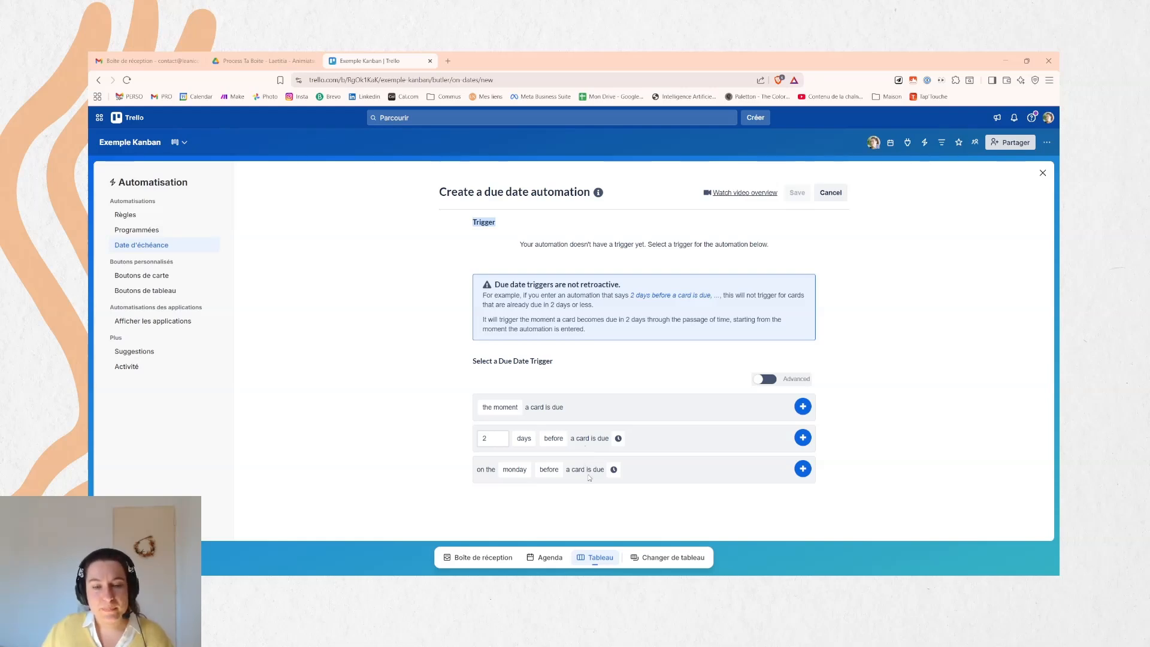
click(505, 442)
click(522, 473)
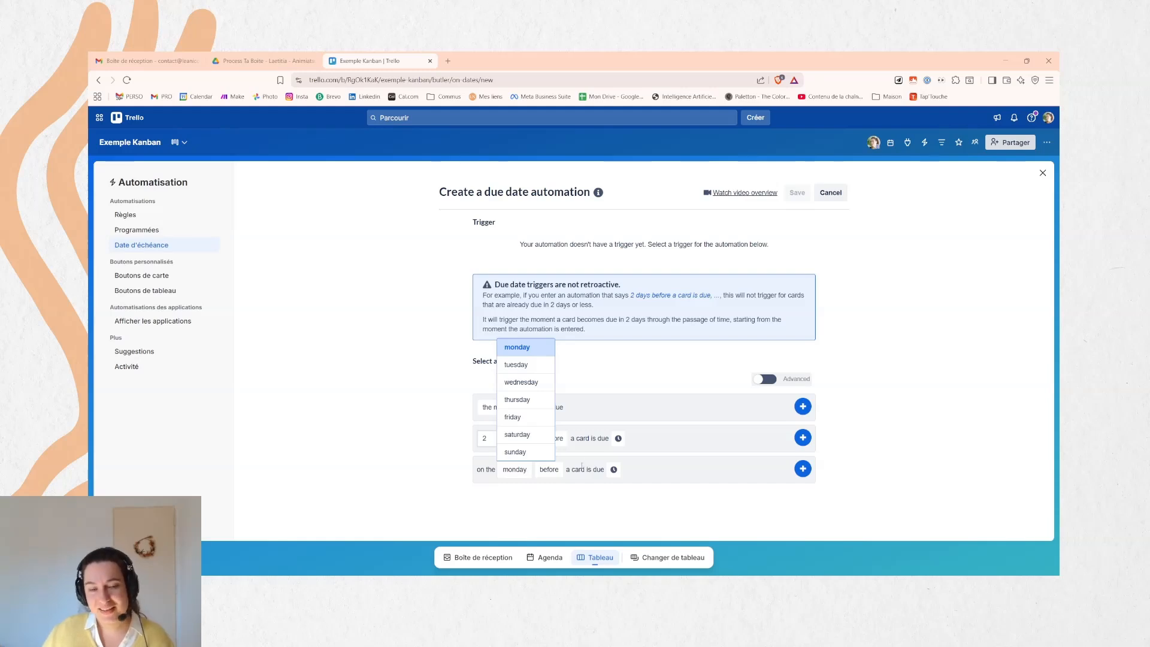
click(595, 441)
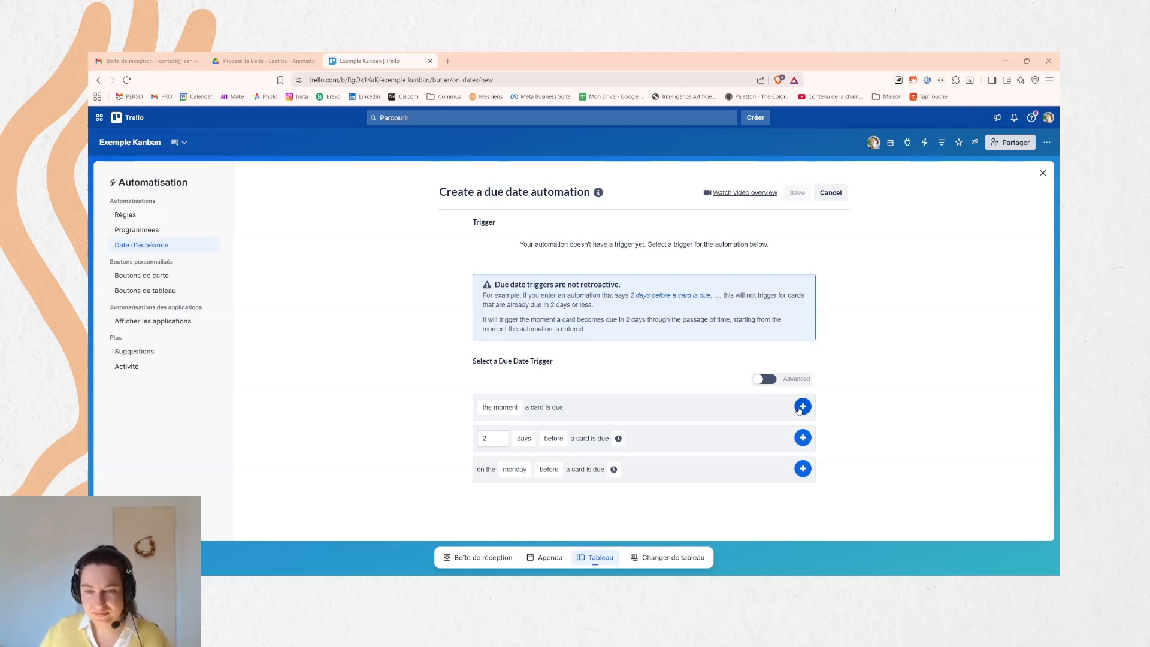
click(509, 409)
click(510, 413)
click(510, 413)
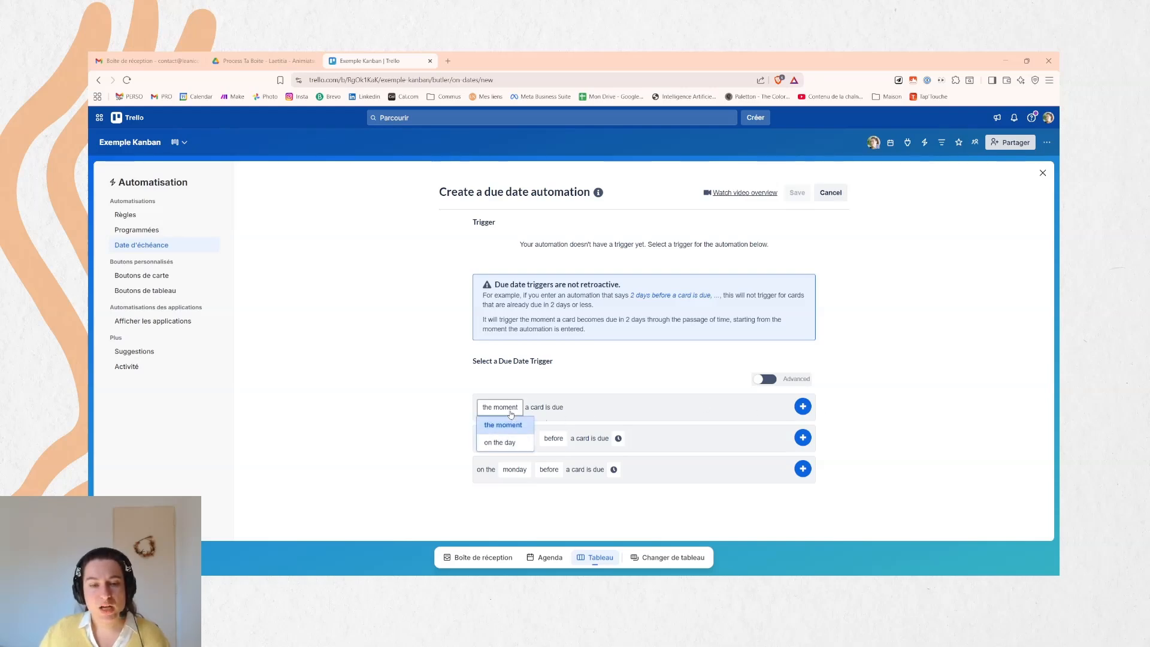
click(508, 445)
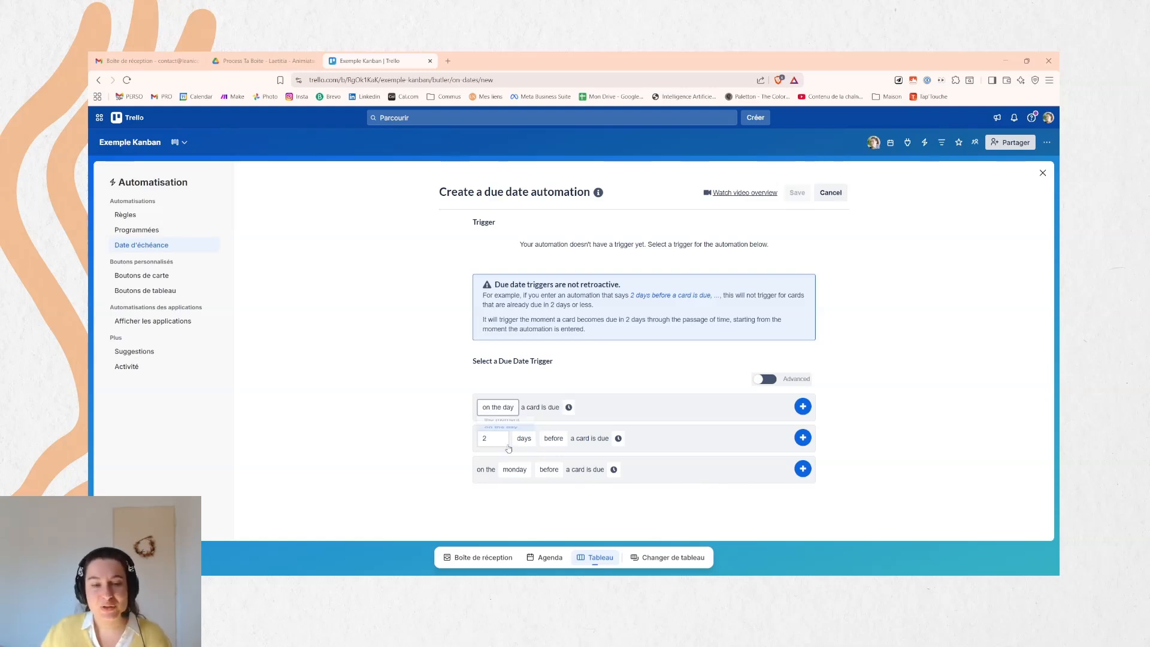
Set the trigger time to 5:00 am and add the trigger to the automation
click(569, 408)
click(590, 407)
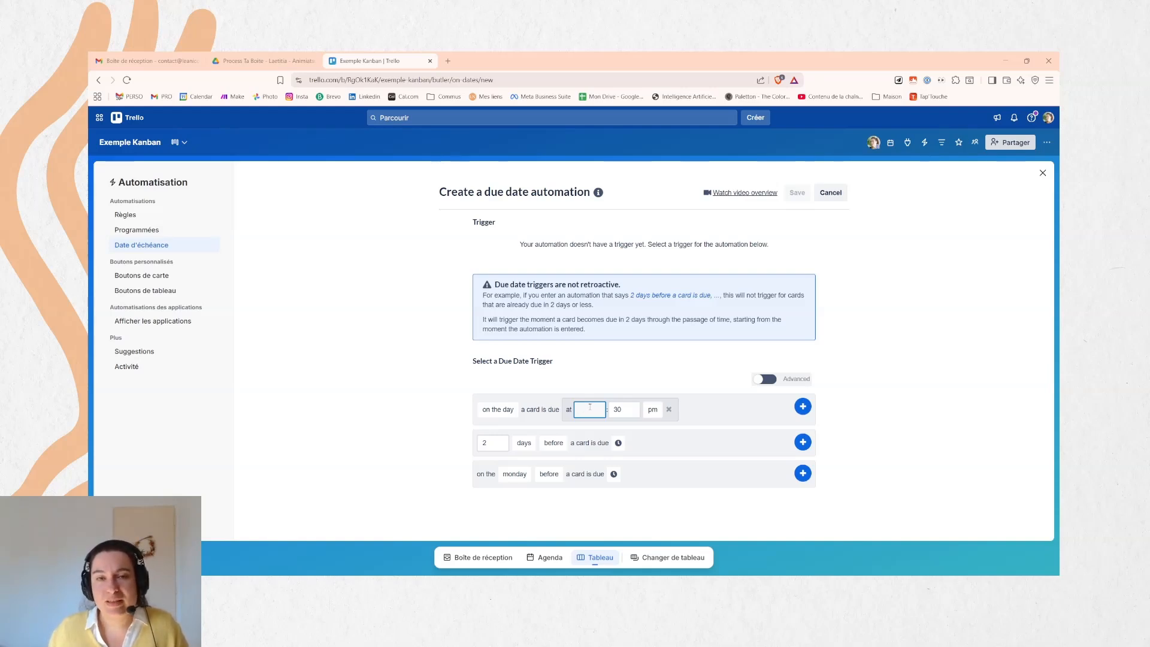
double_click(617, 413)
text(00)
click(652, 410)
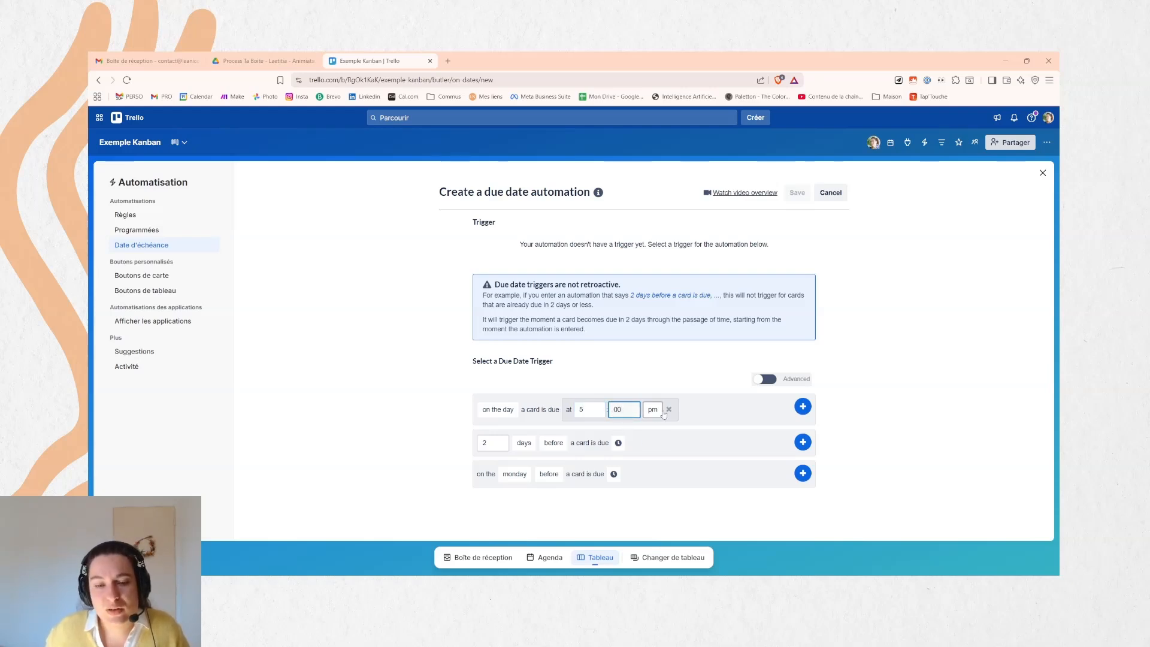
click(657, 427)
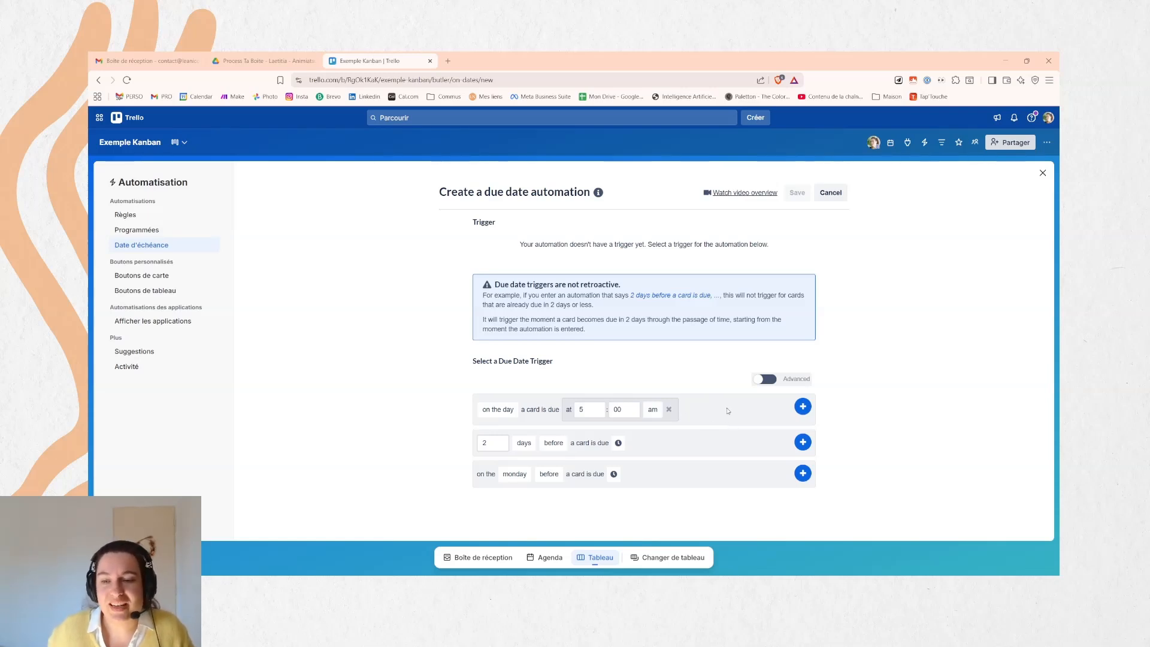
click(802, 406)
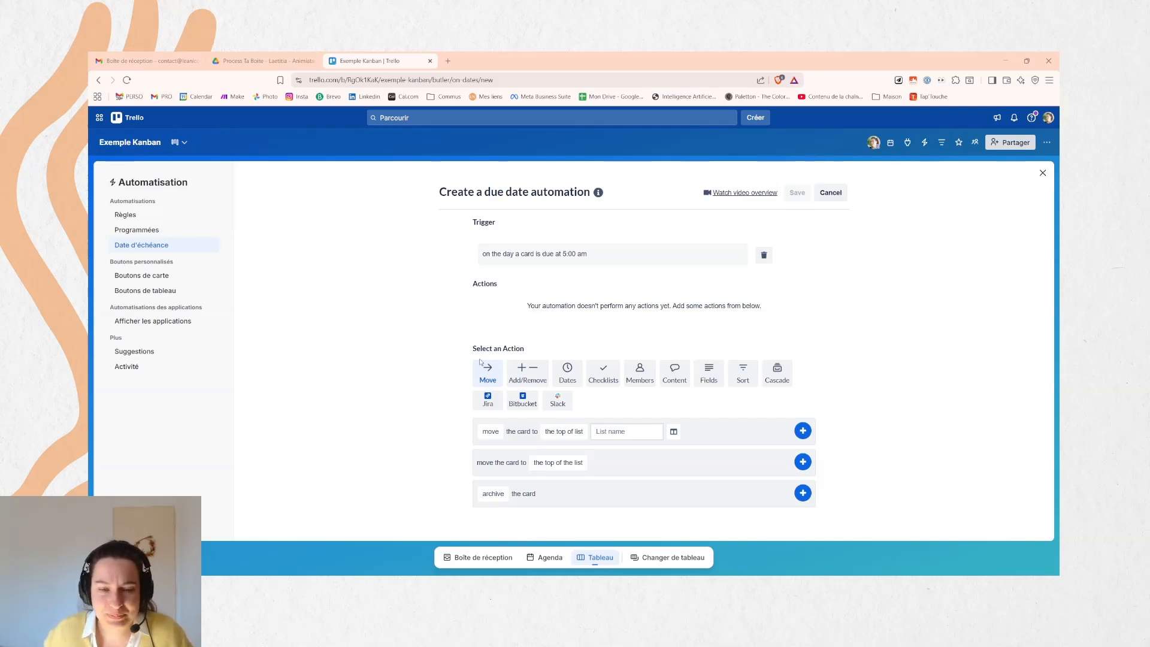
Add an action that moves the card to the top of the list "Aujourd'hui", without specifying another board
click(487, 432)
click(648, 484)
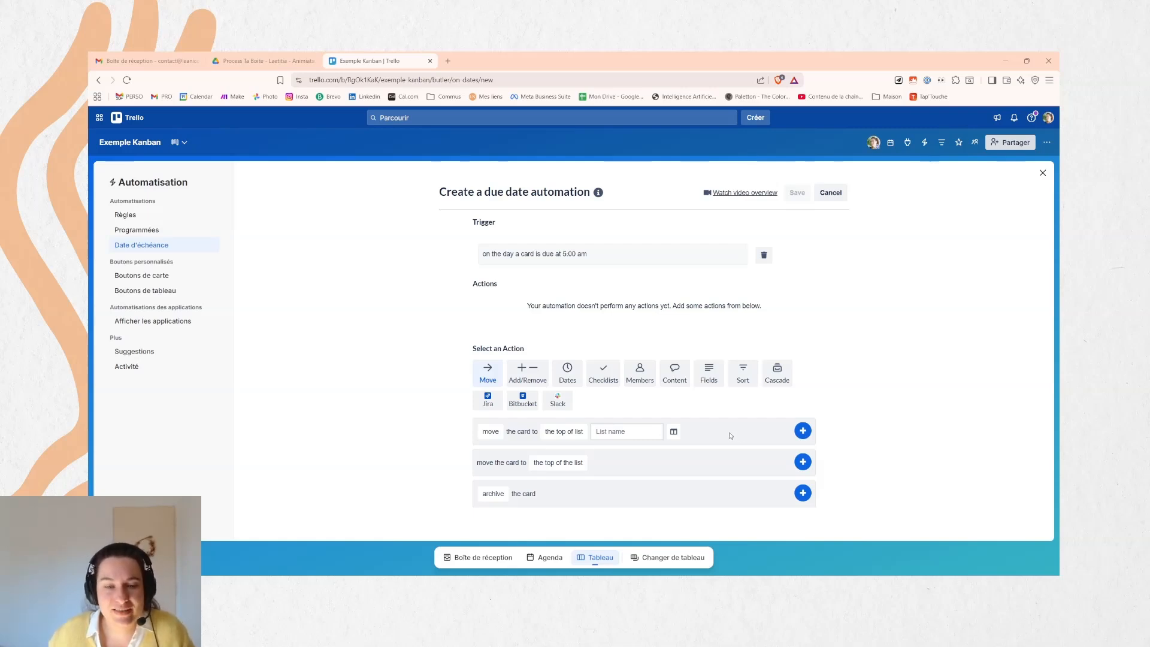
click(497, 436)
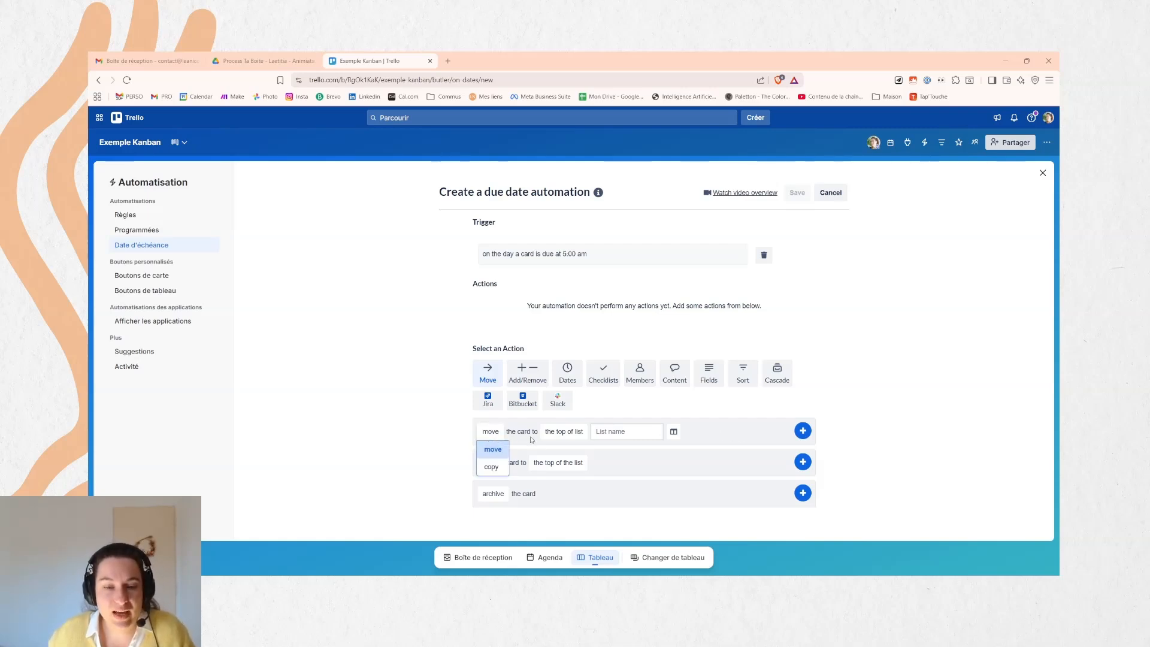
click(558, 436)
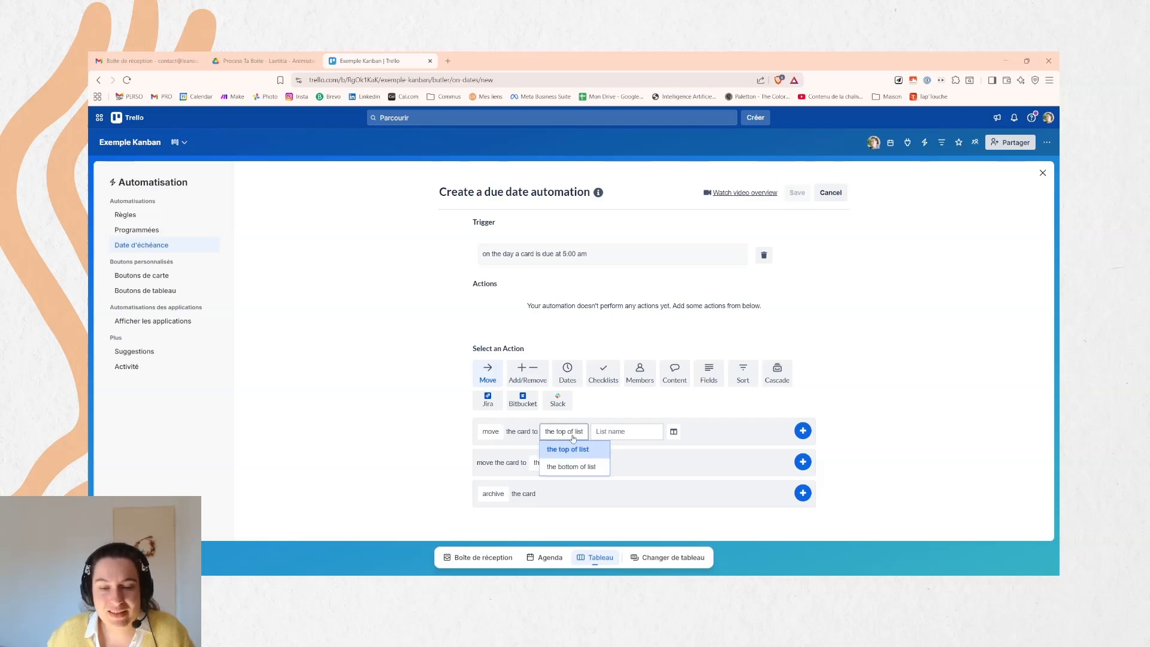
click(613, 432)
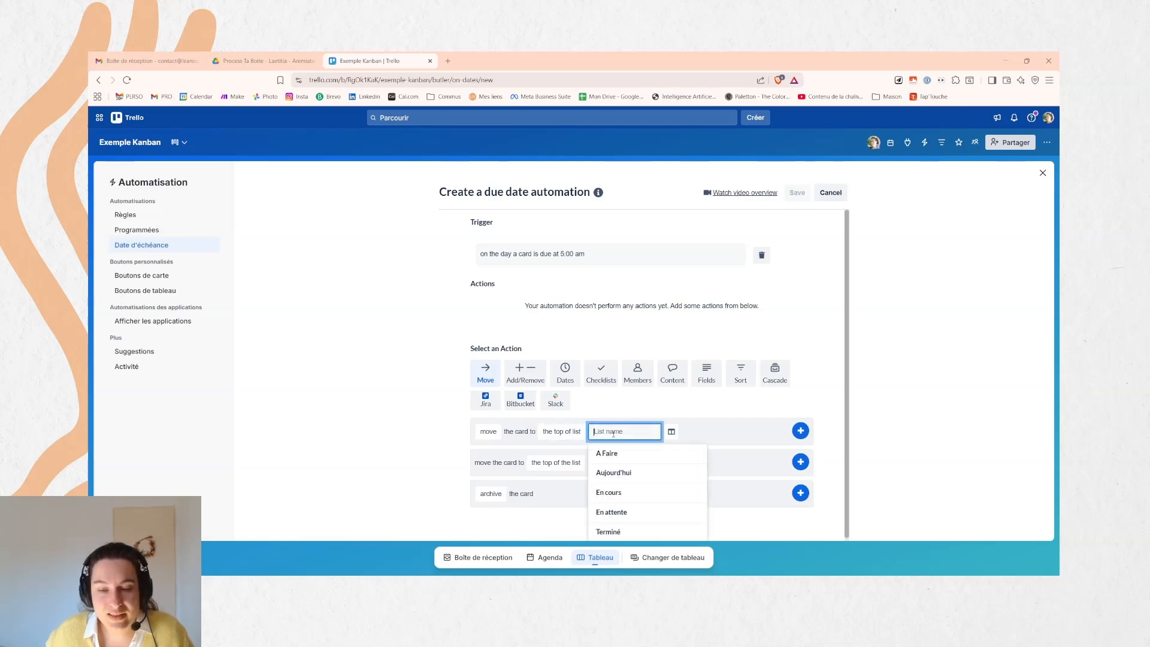
click(640, 478)
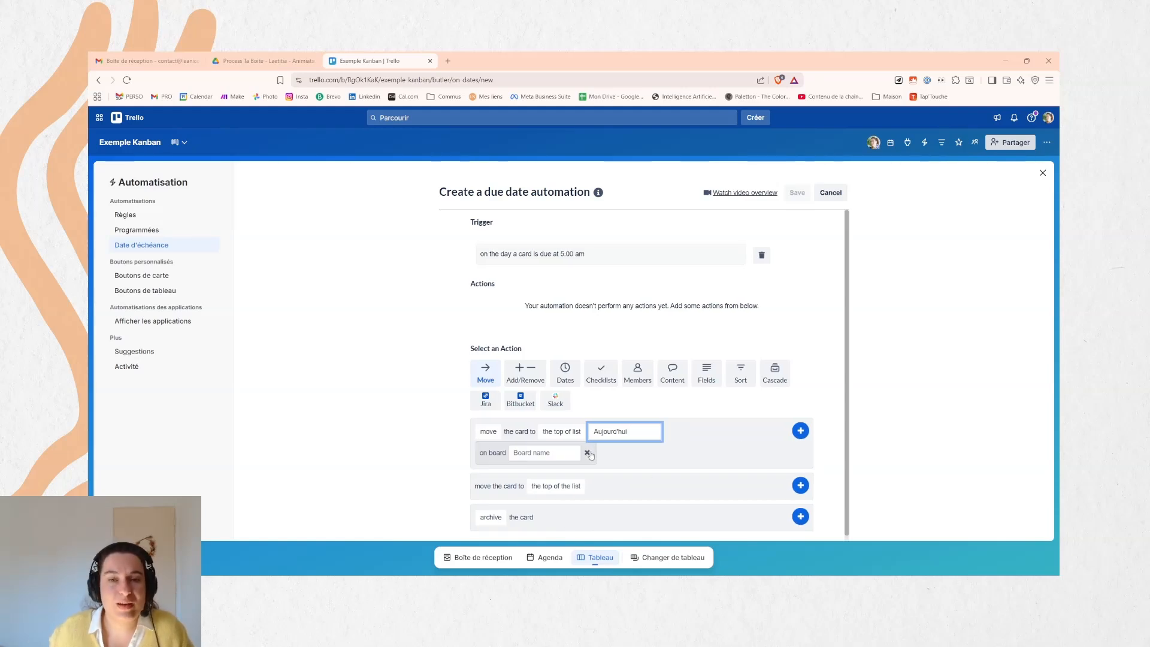
click(588, 453)
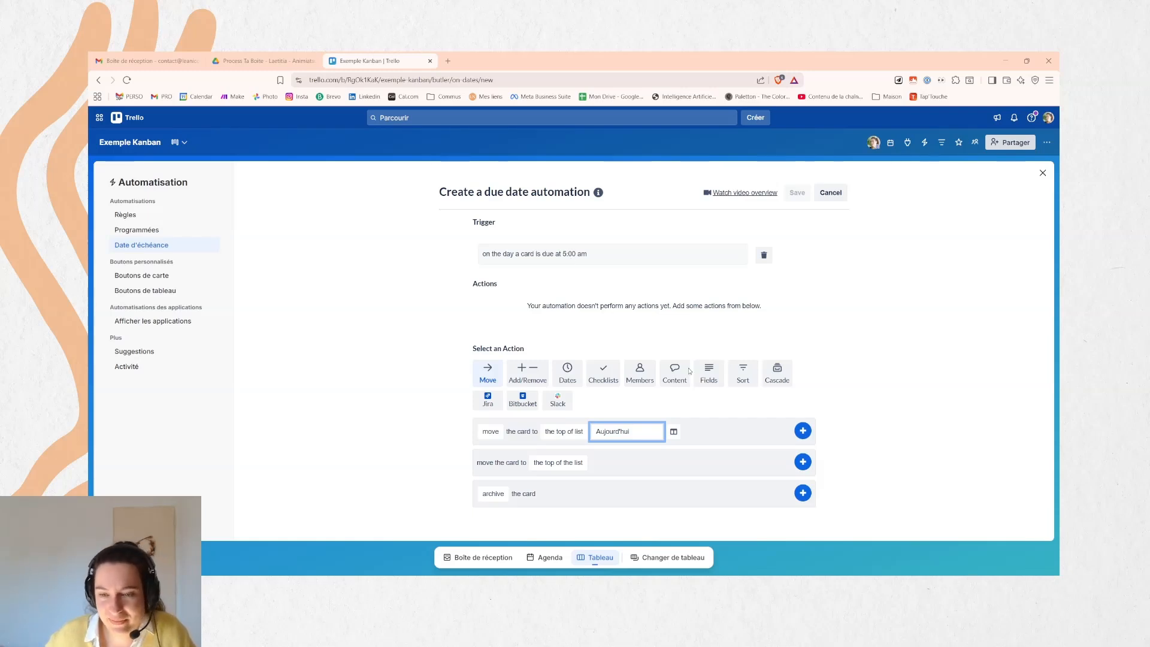
click(803, 431)
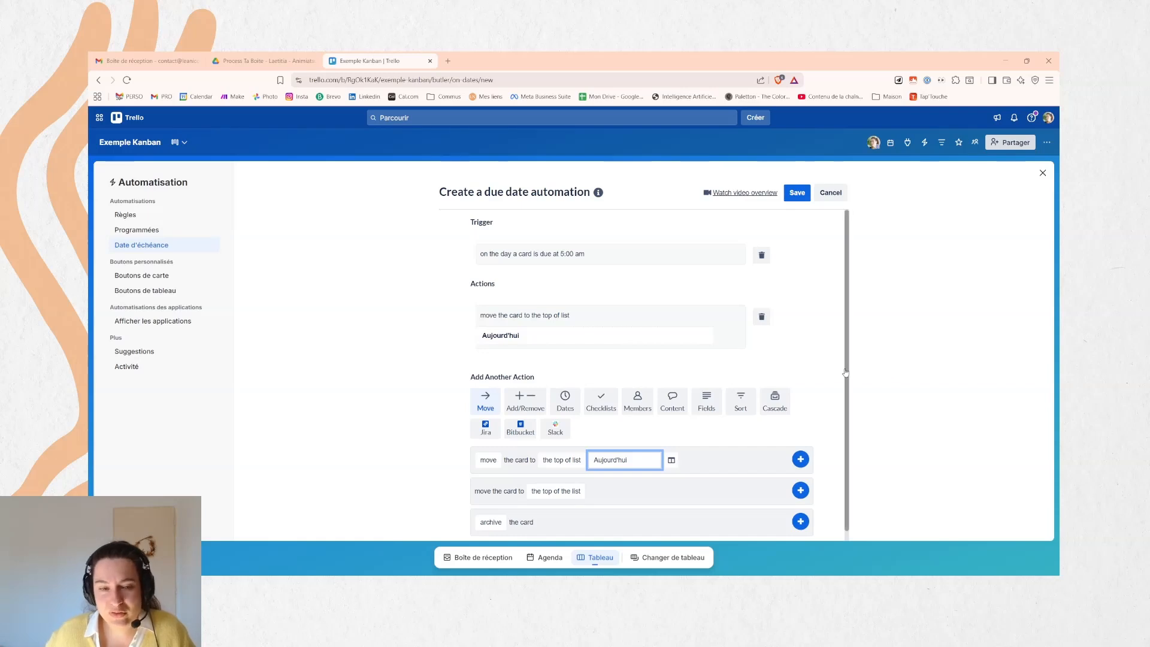
Save the due date automation and return to the Exemple Kanban board
drag(557, 381, 446, 384)
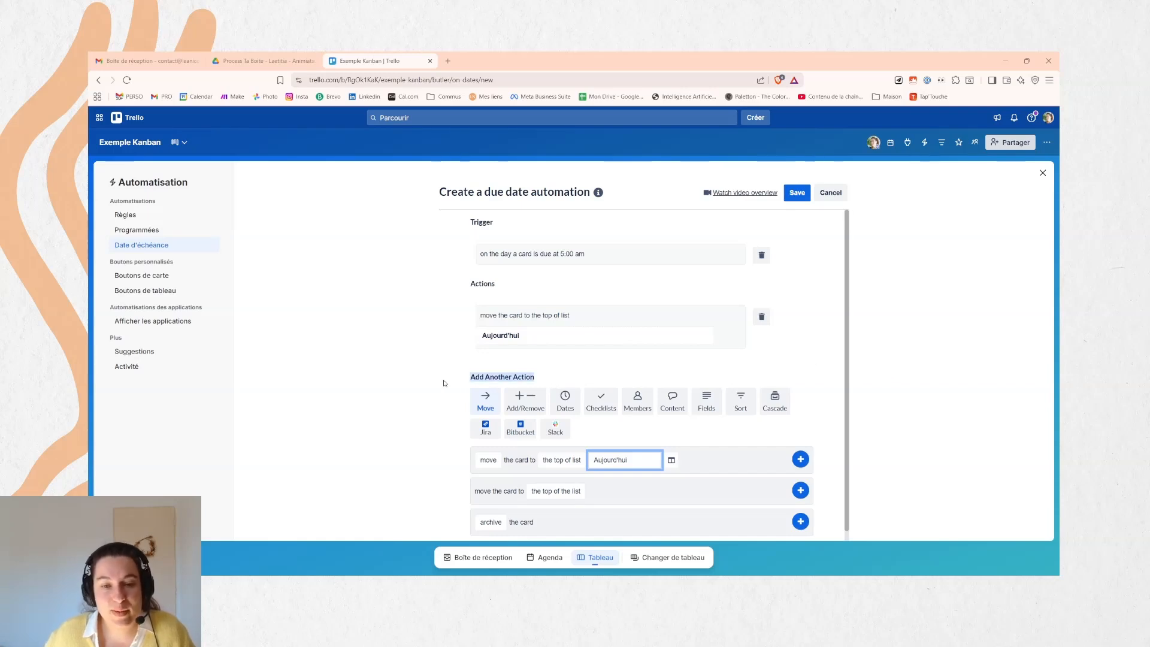
click(502, 377)
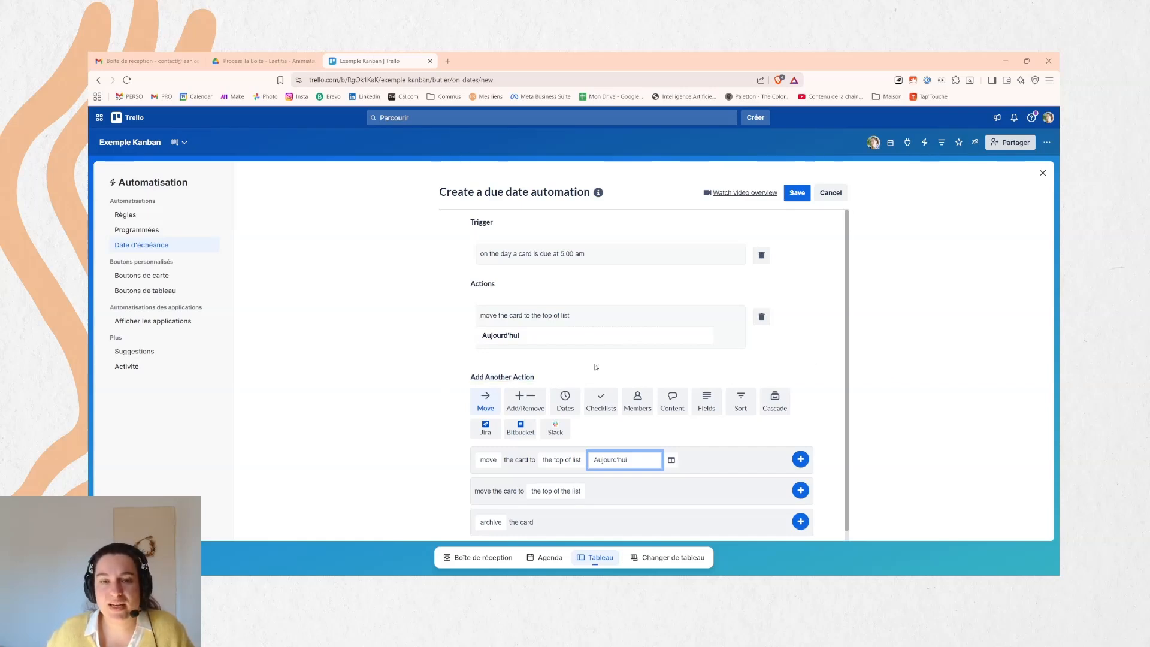
click(798, 193)
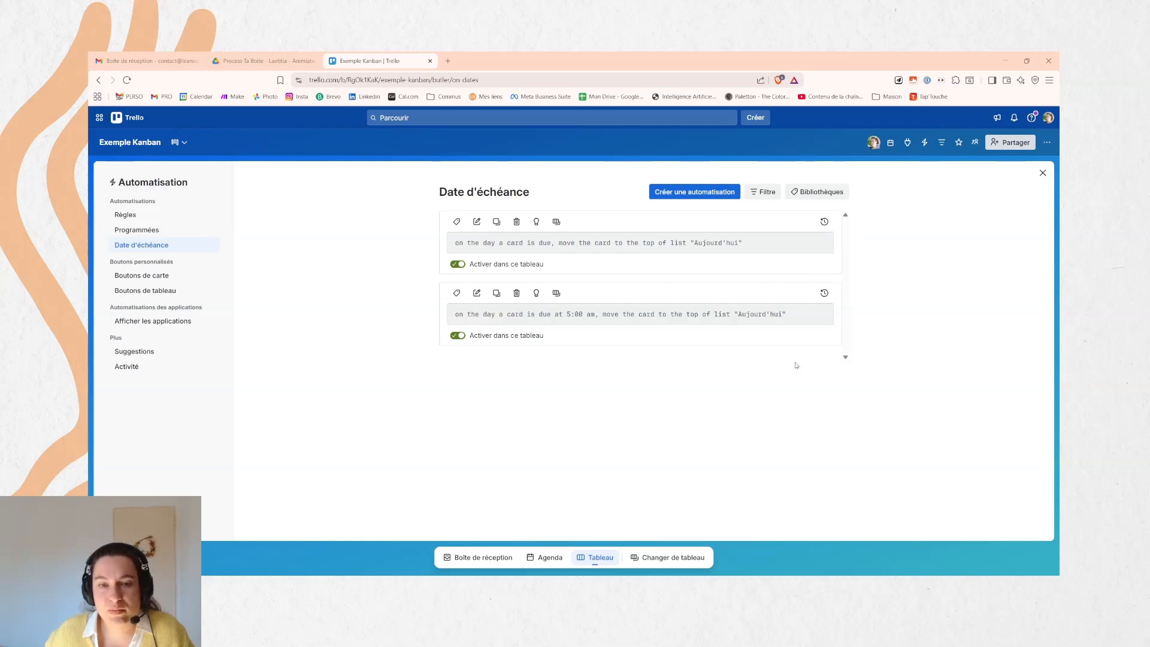
click(1043, 173)
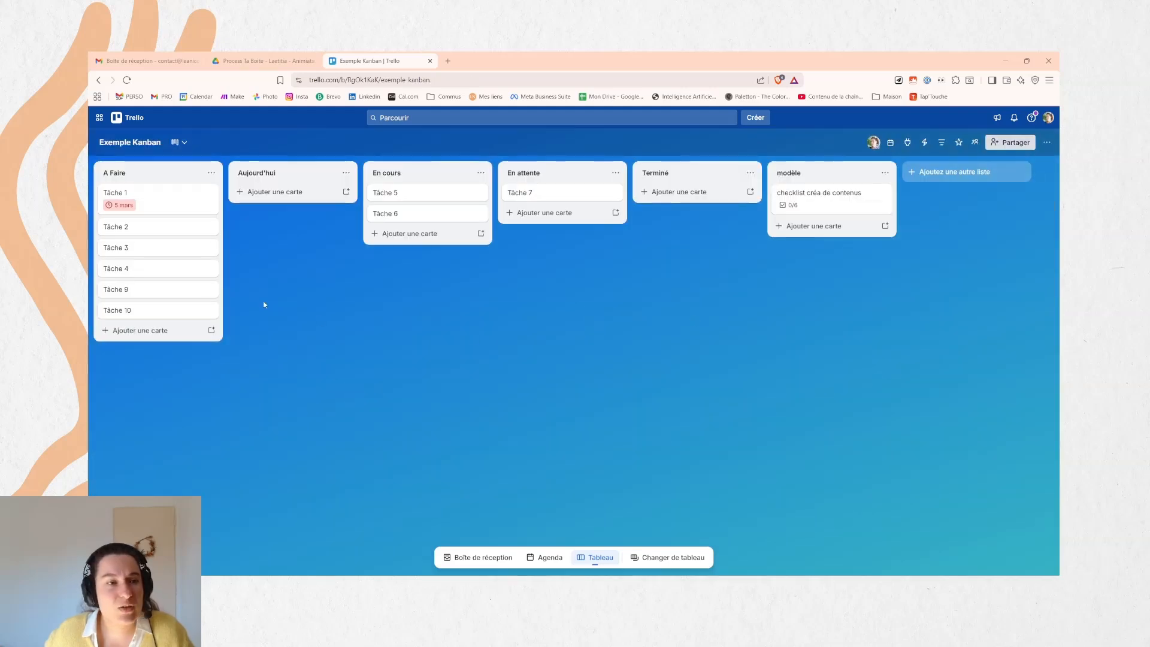
Change the due date of the card "Tâche 1" to 20/03/2026, then close the card and dismiss the mobile app promotion
click(154, 190)
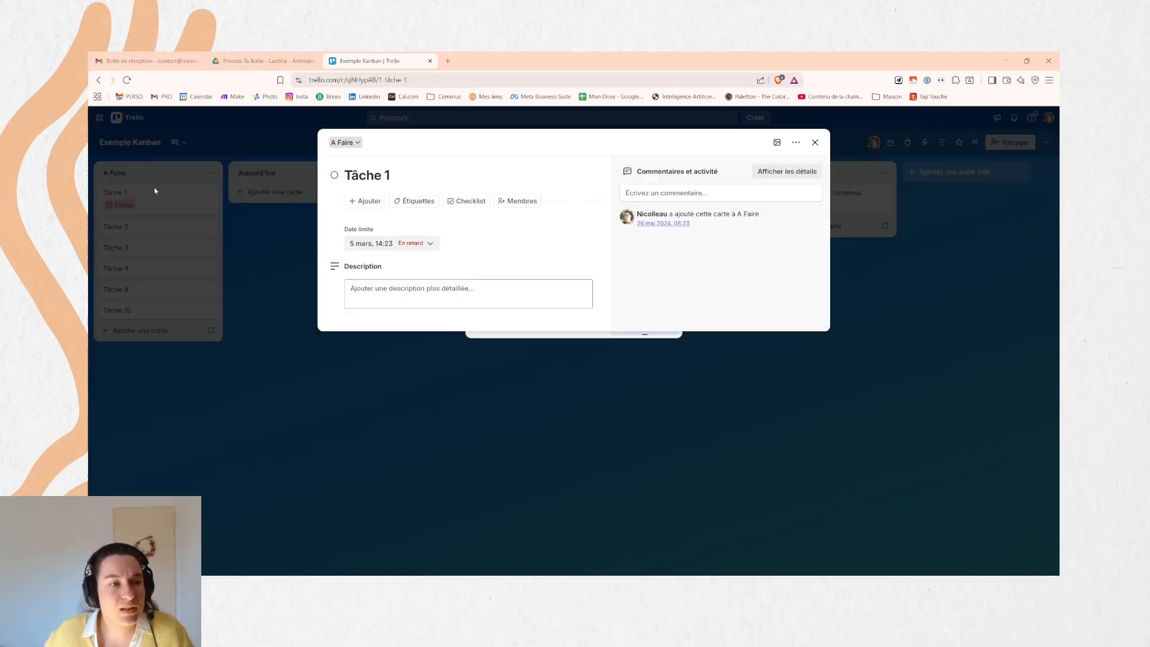
click(421, 243)
click(441, 325)
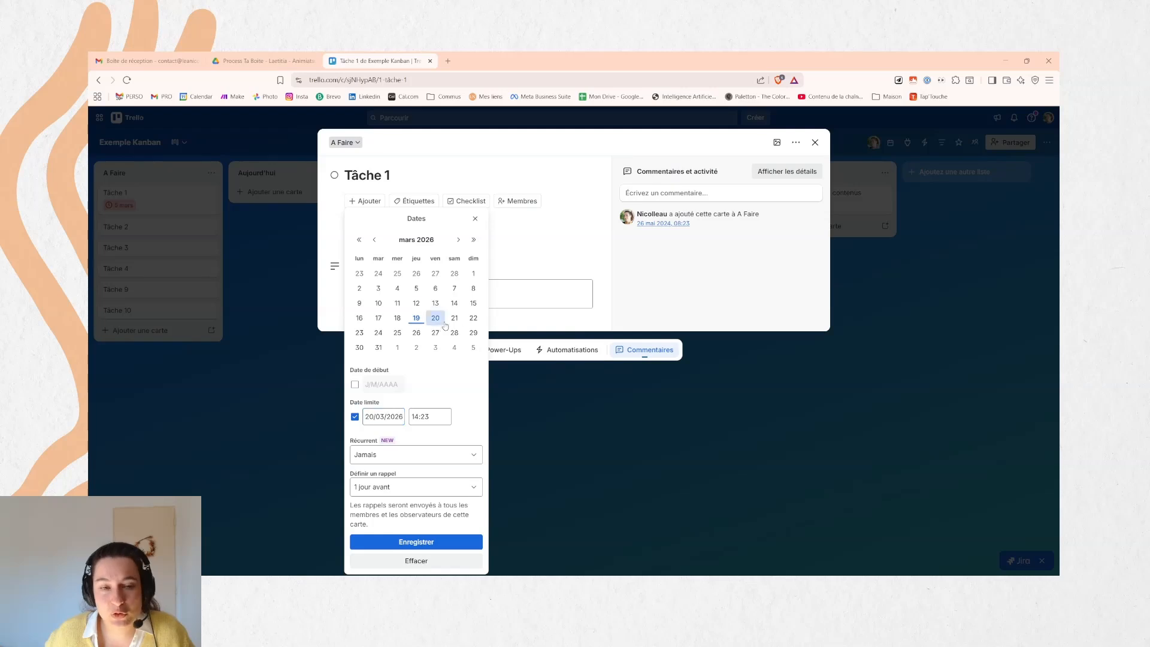
click(433, 543)
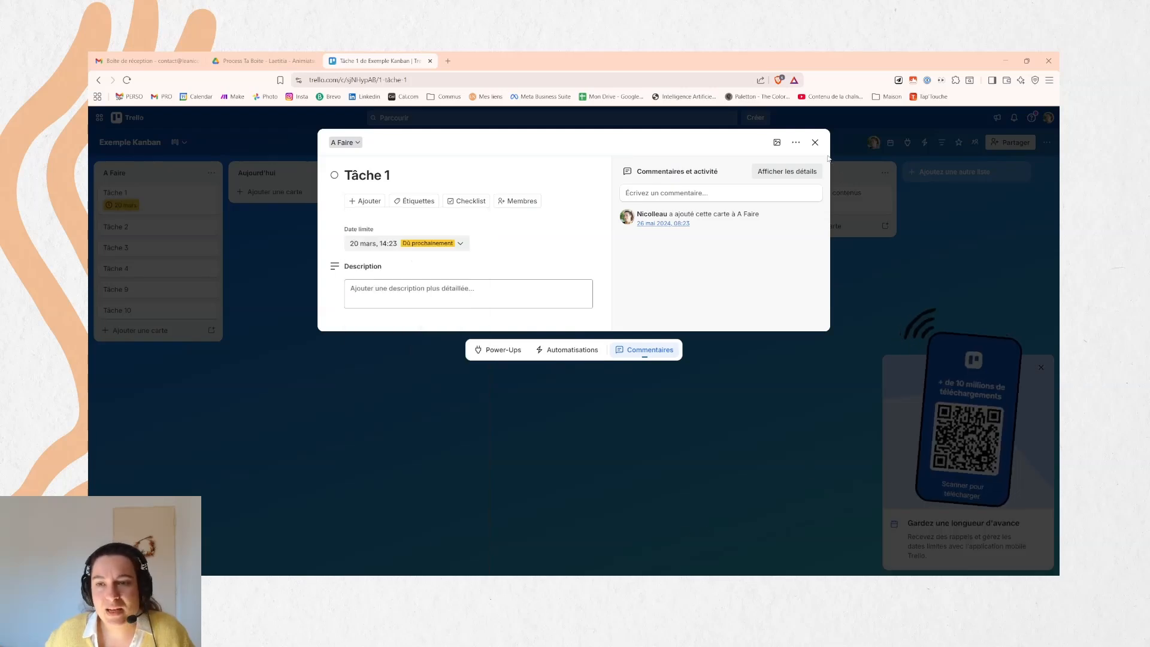
click(815, 142)
click(1041, 367)
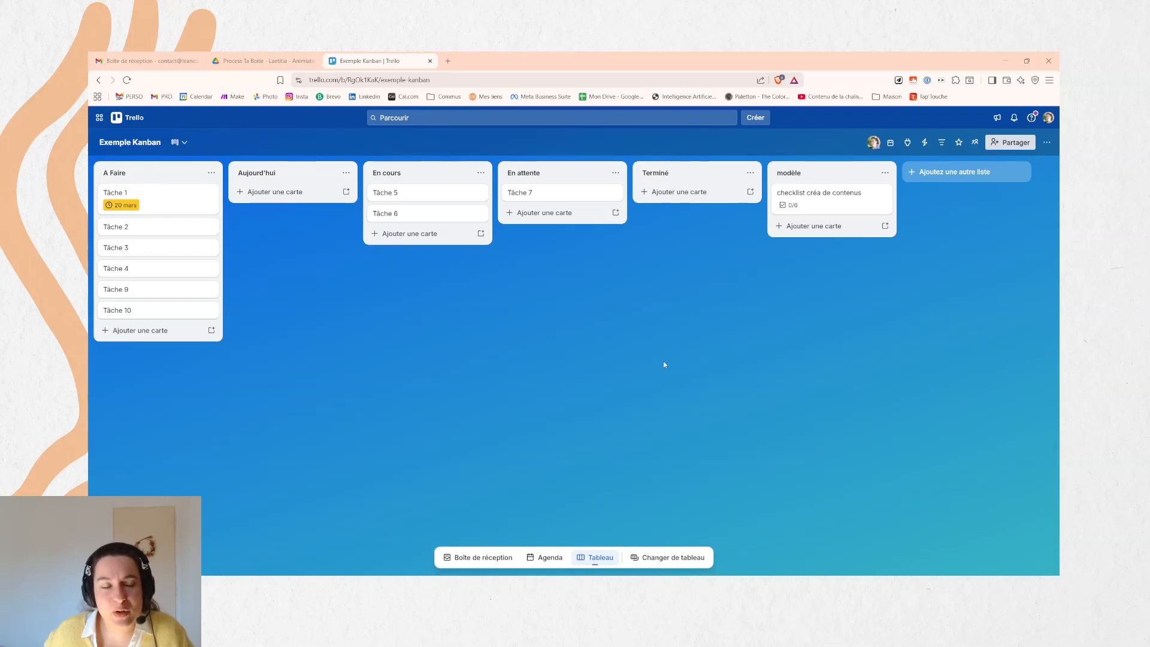
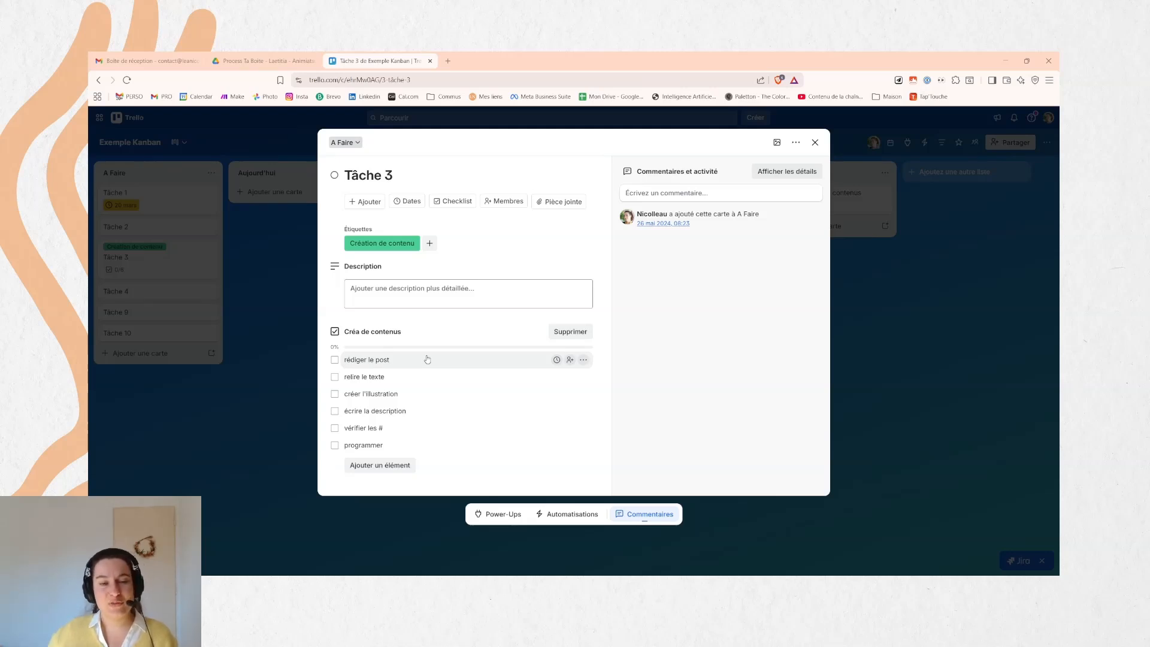
Close the "Tâche 3" card and view the "checklist créa de contenus" card in the modèle list
click(915, 355)
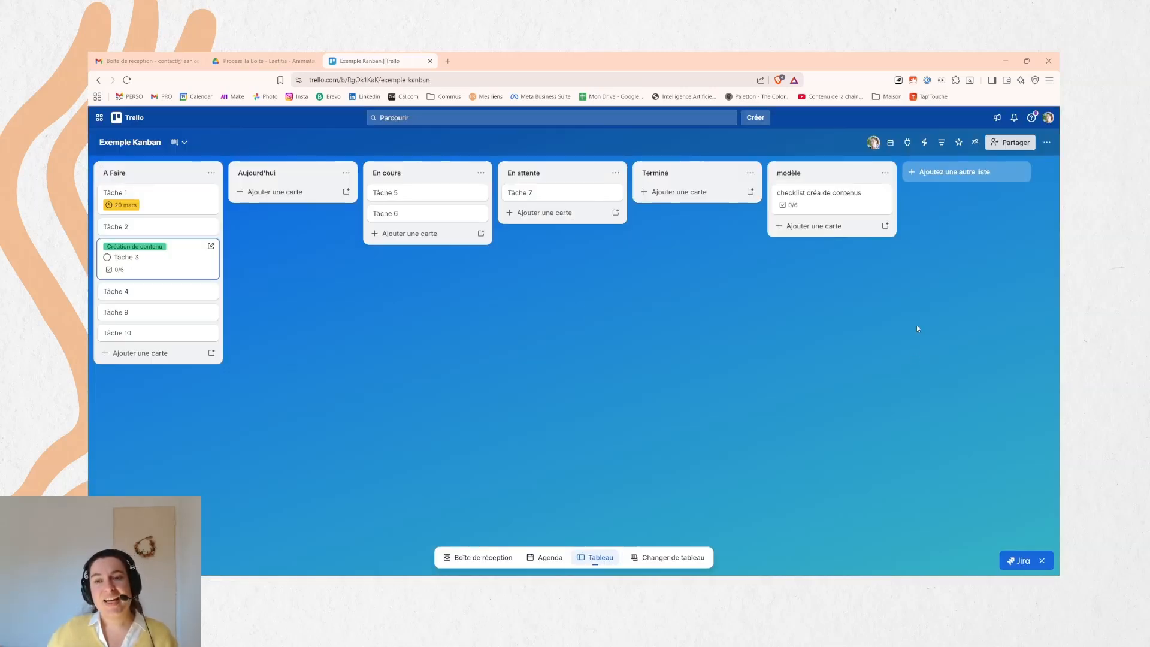
click(816, 195)
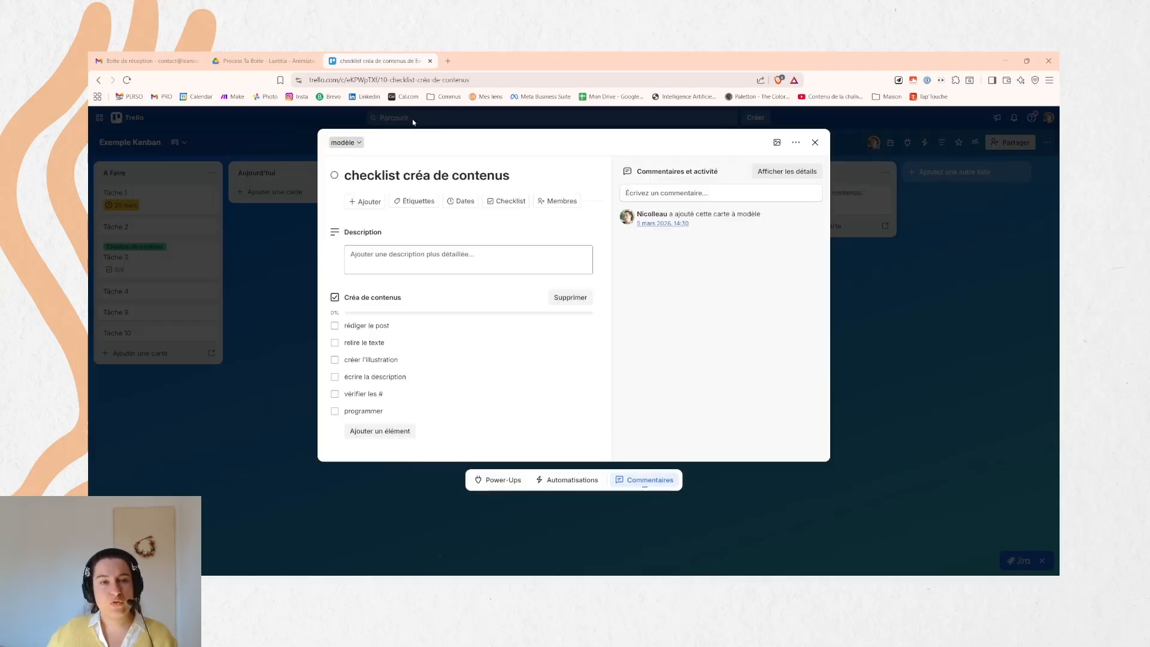
Examine the title and the "Créa de contenus" checklist of the "checklist créa de contenus" card, then close the card
drag(346, 174, 530, 175)
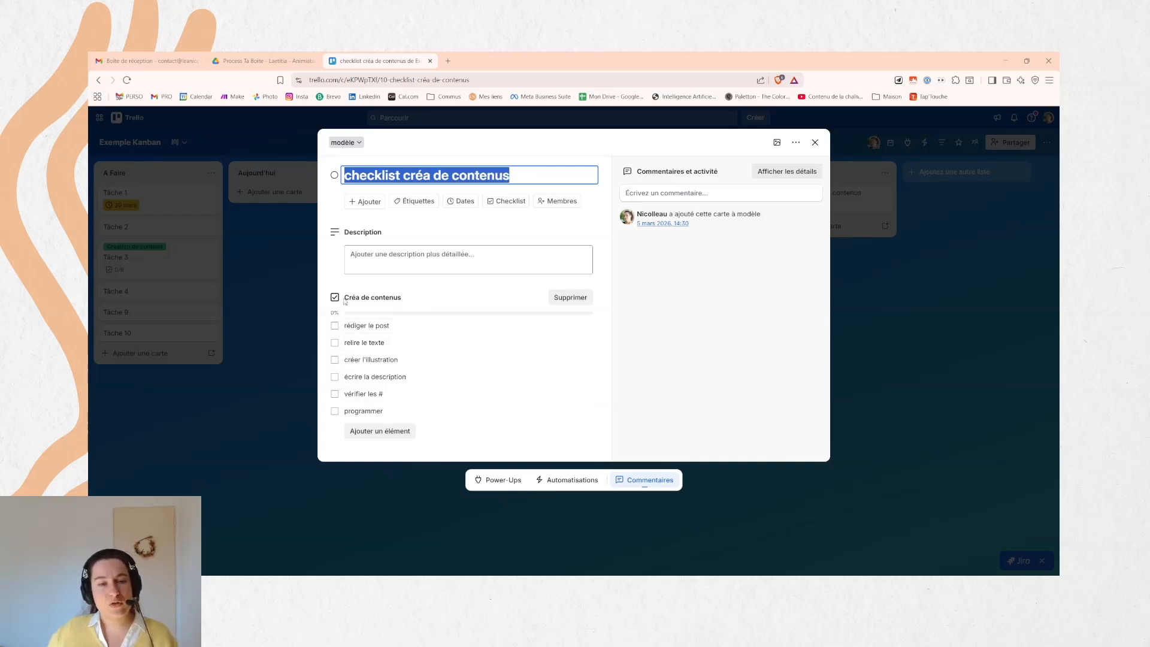
mouse_move(346, 298)
mouse_down()
mouse_move(415, 299)
mouse_move(362, 304)
mouse_up()
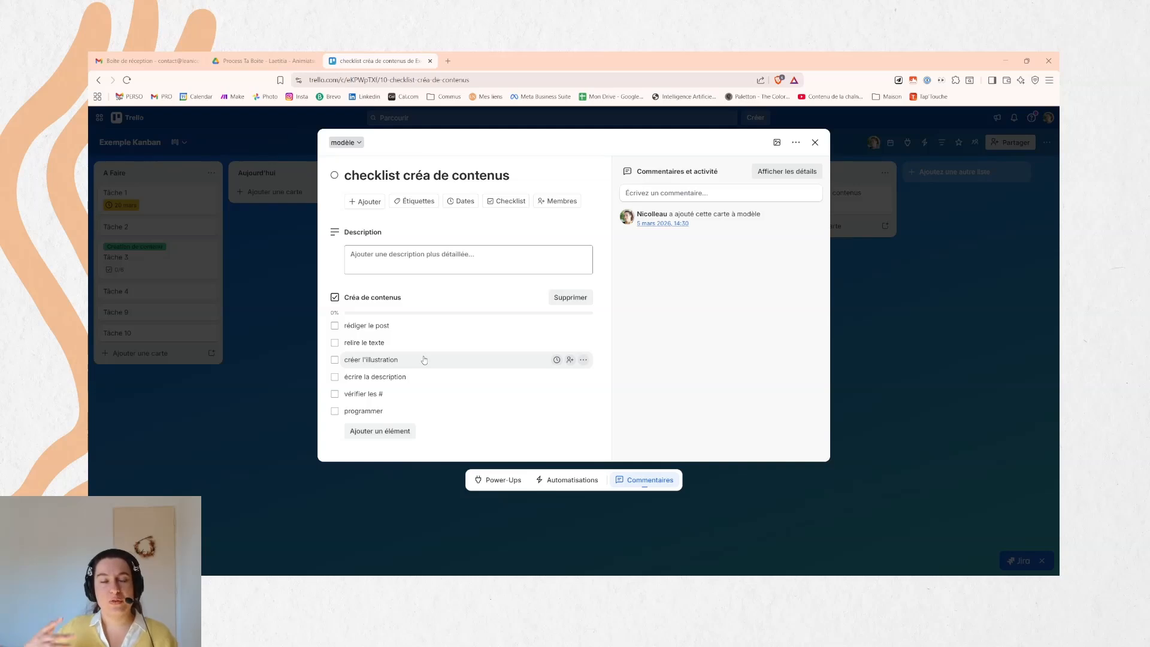
click(880, 300)
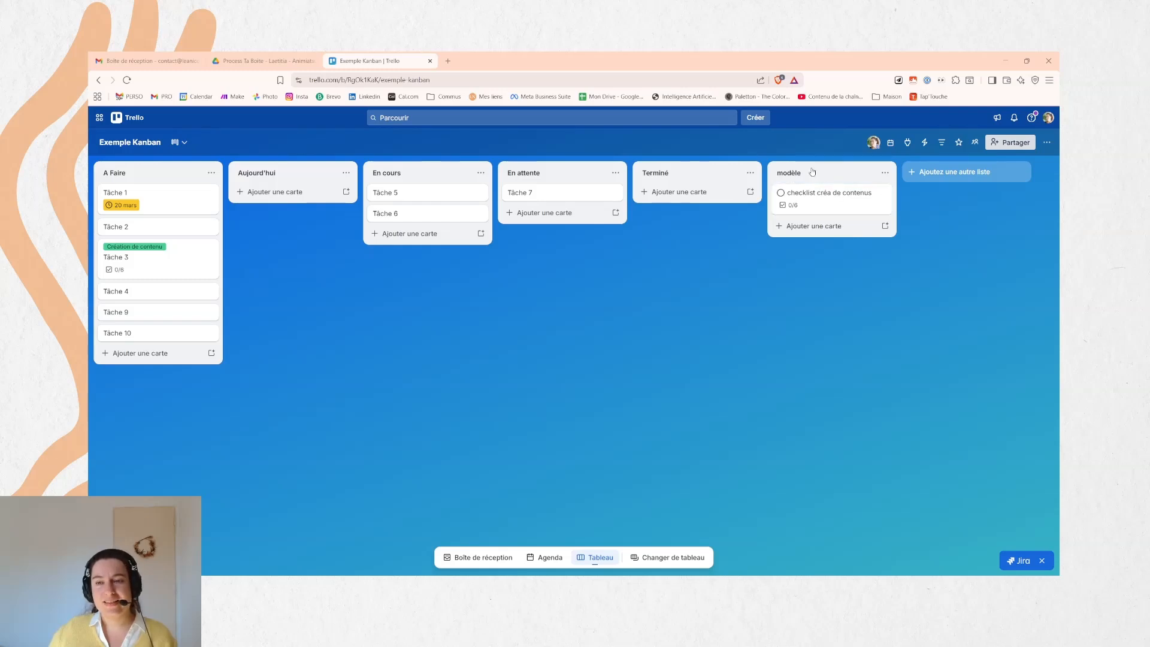
click(830, 205)
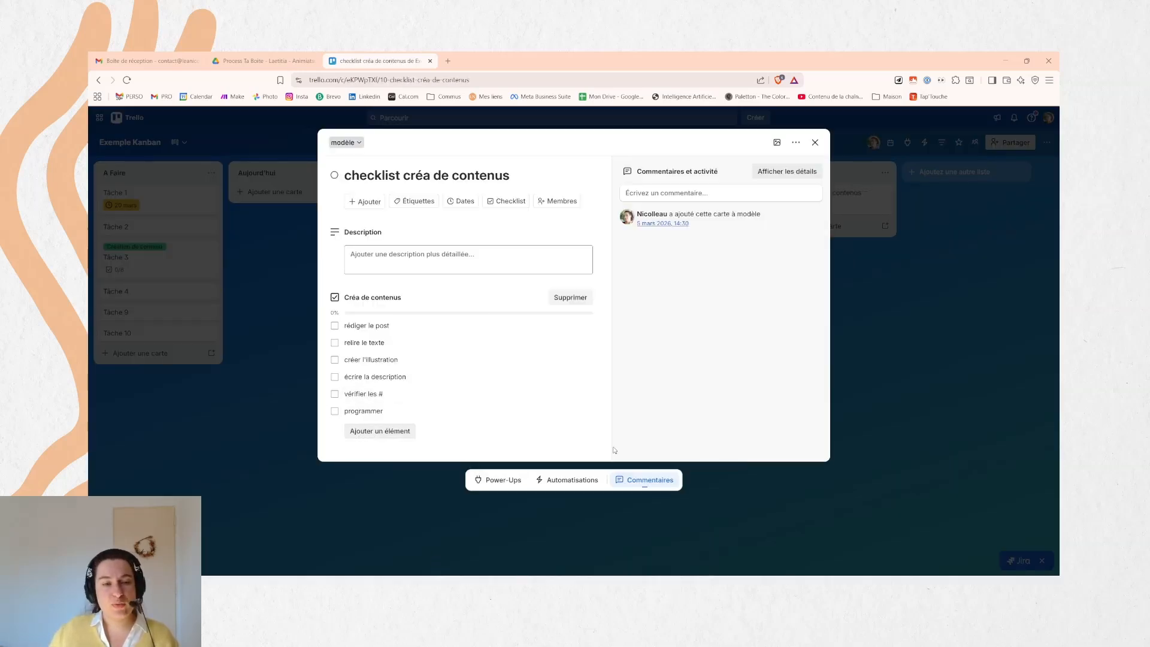
click(923, 306)
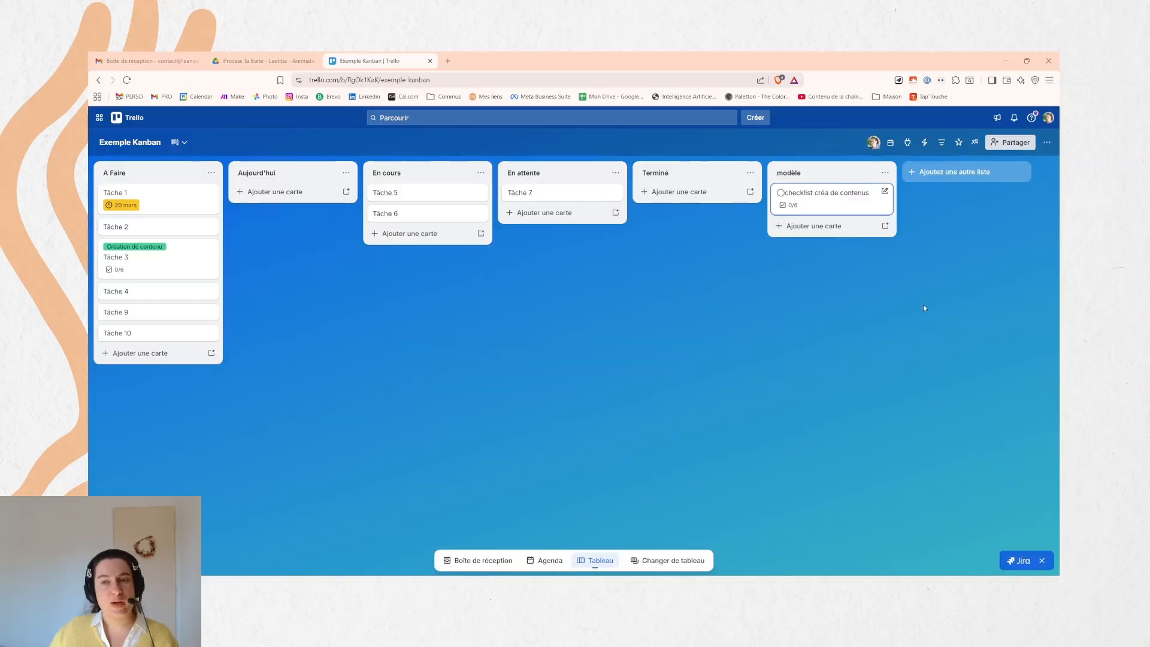
click(826, 193)
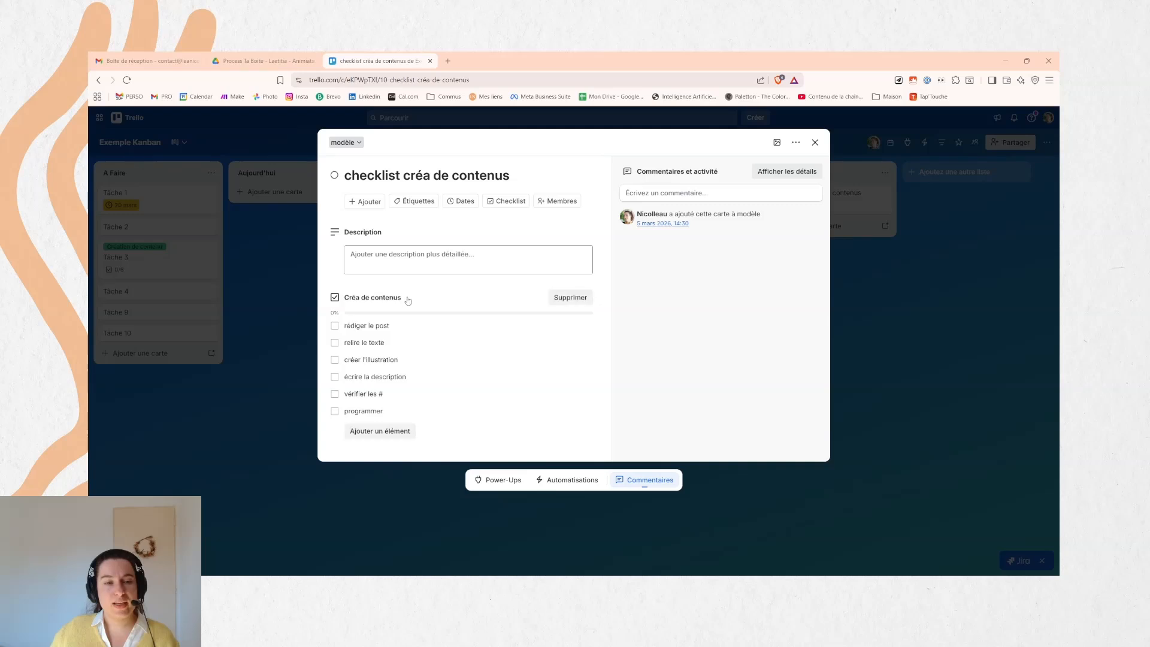
click(367, 298)
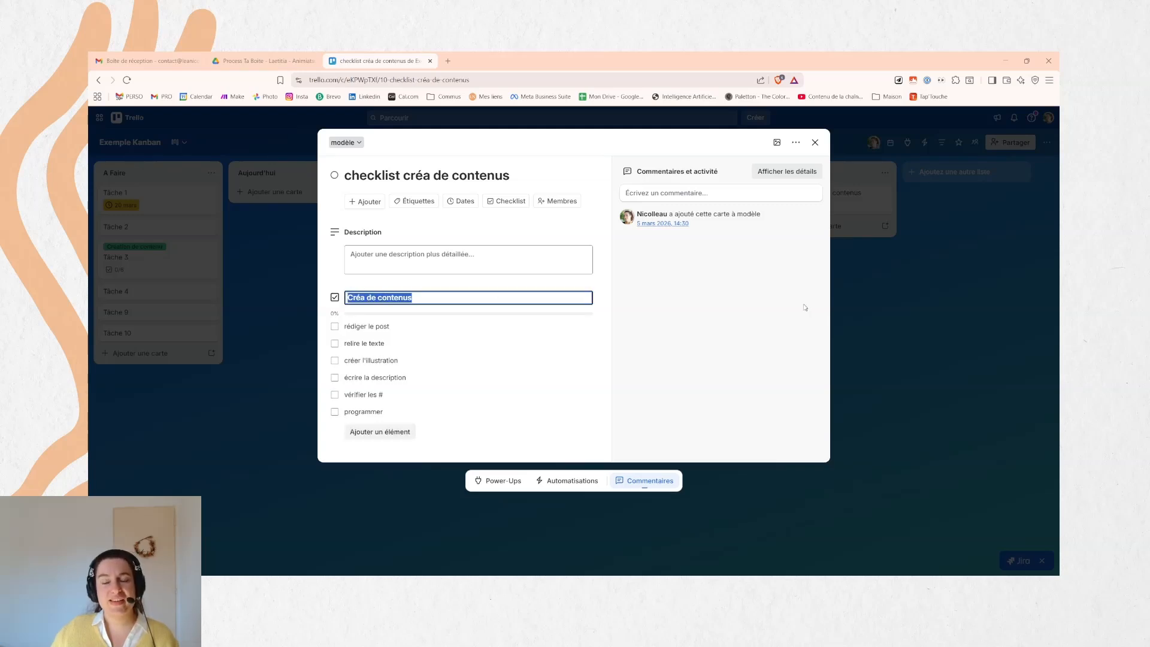
click(897, 293)
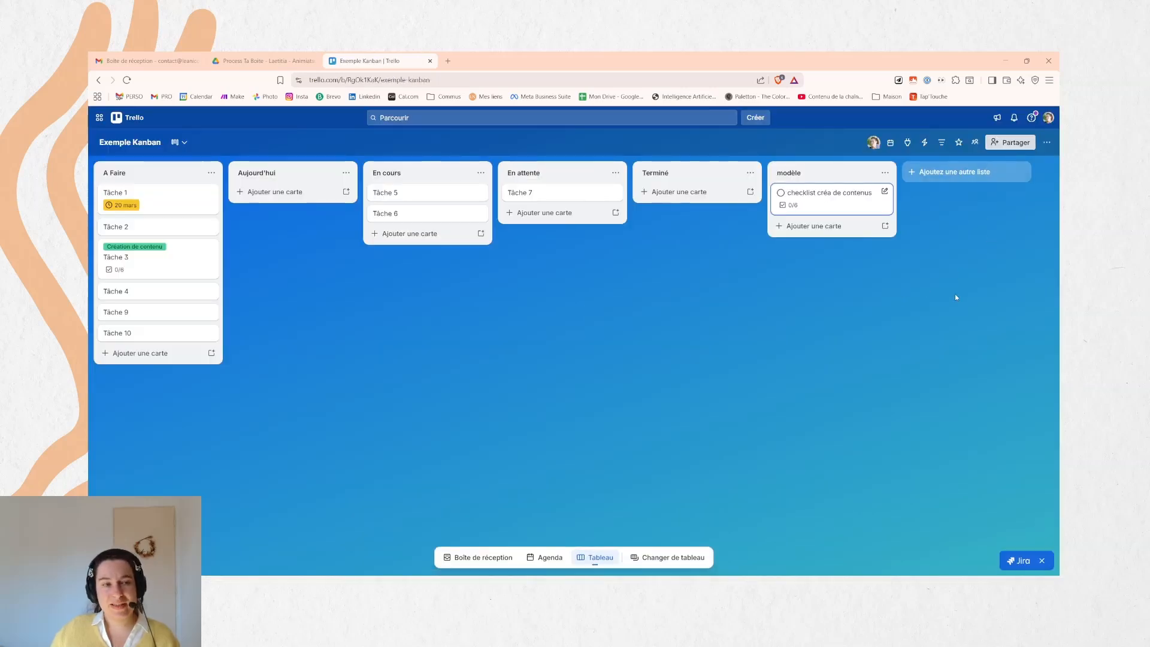
Start a new rule in the board's automation rules and begin adding its trigger
click(926, 142)
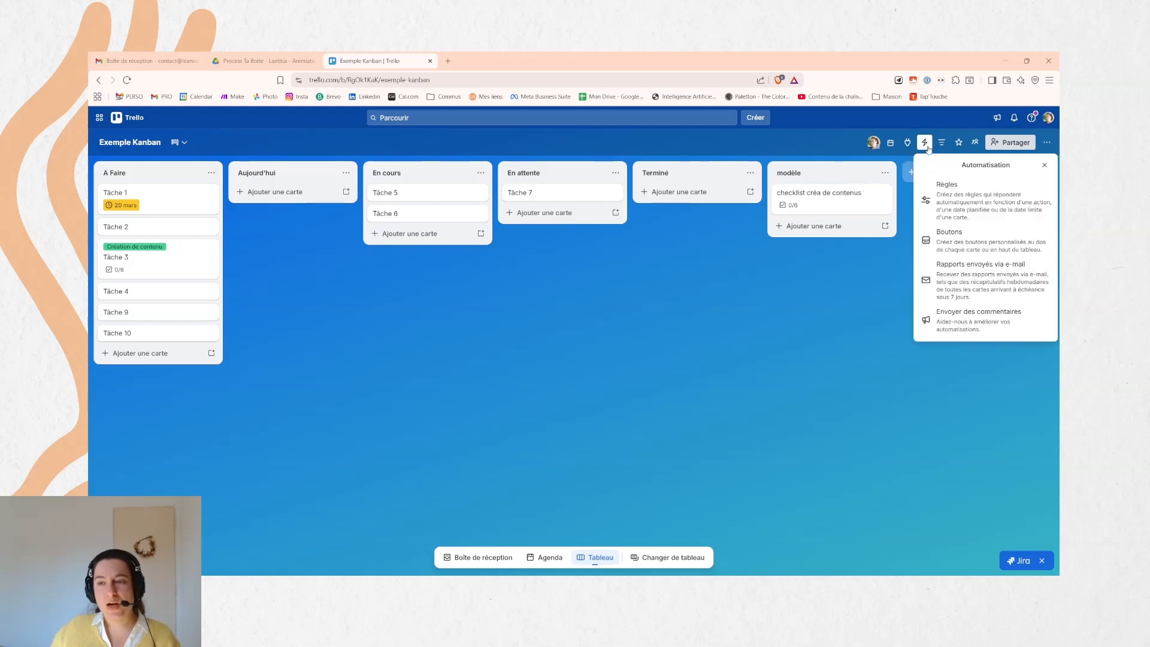
click(989, 198)
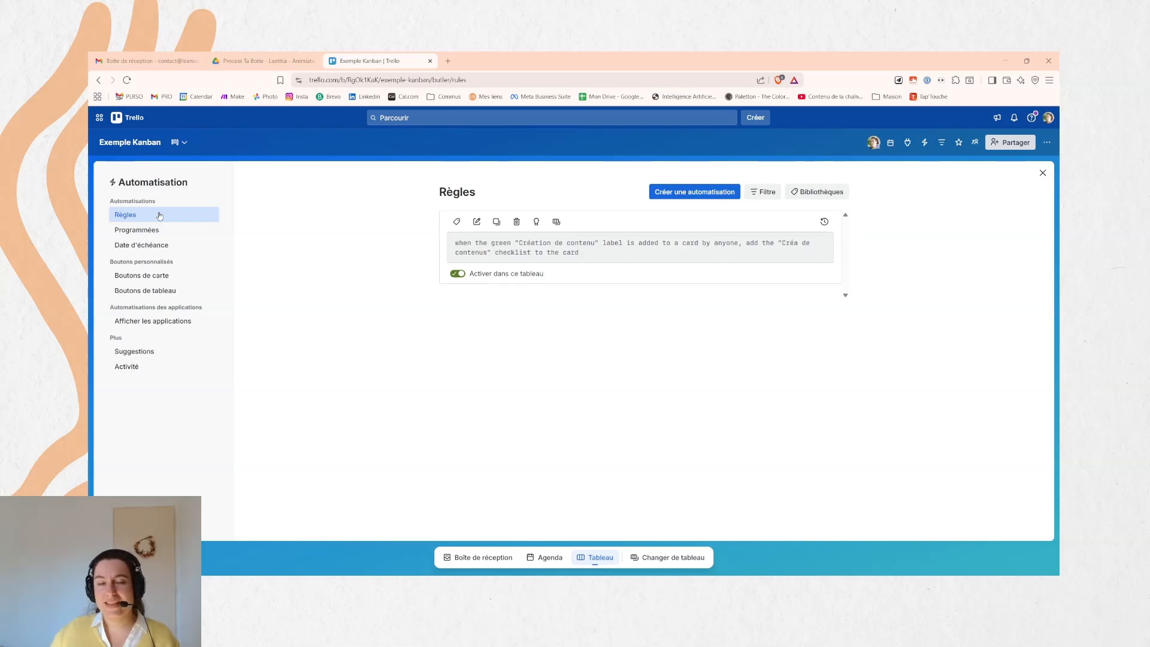
click(715, 193)
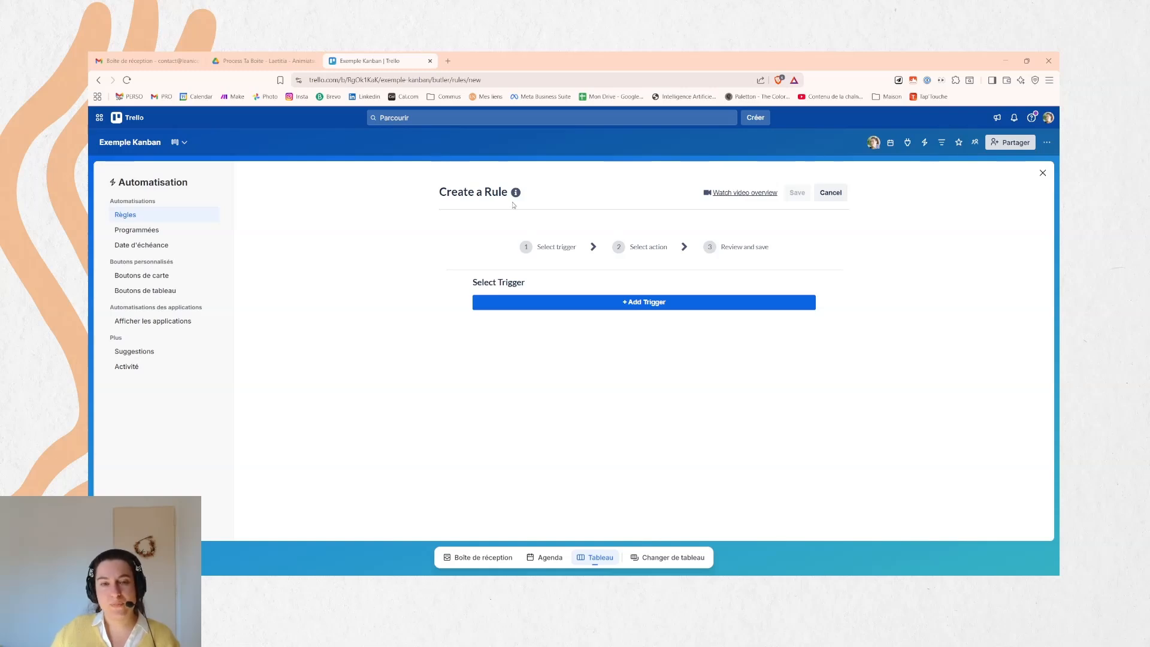
drag(527, 284, 466, 275)
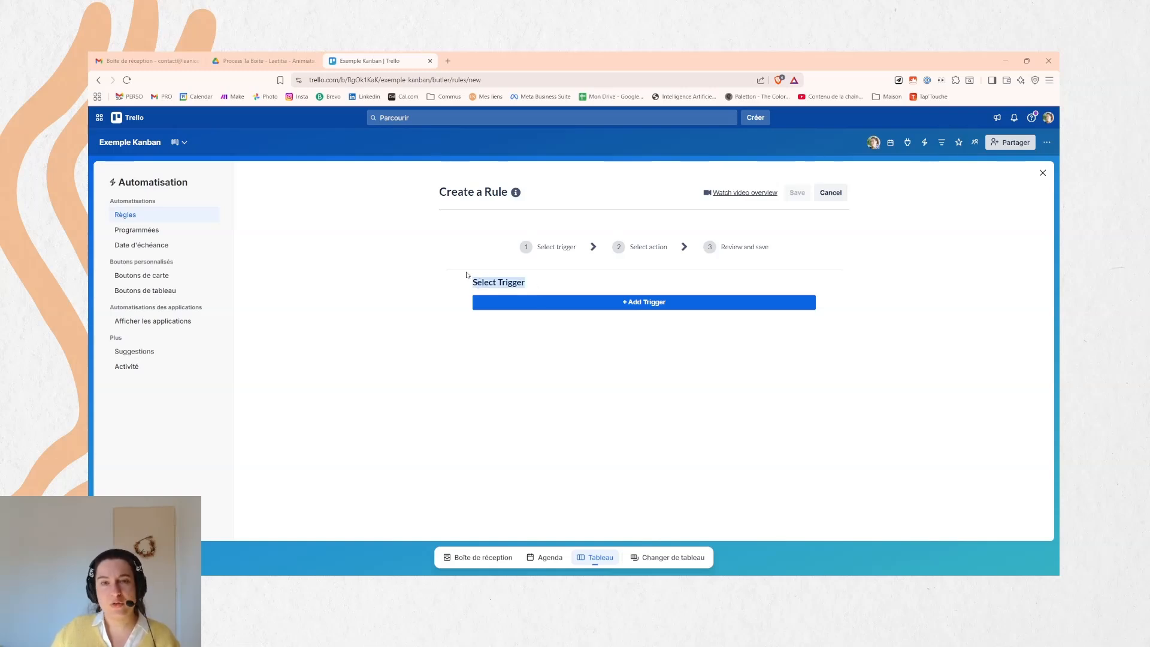
click(495, 282)
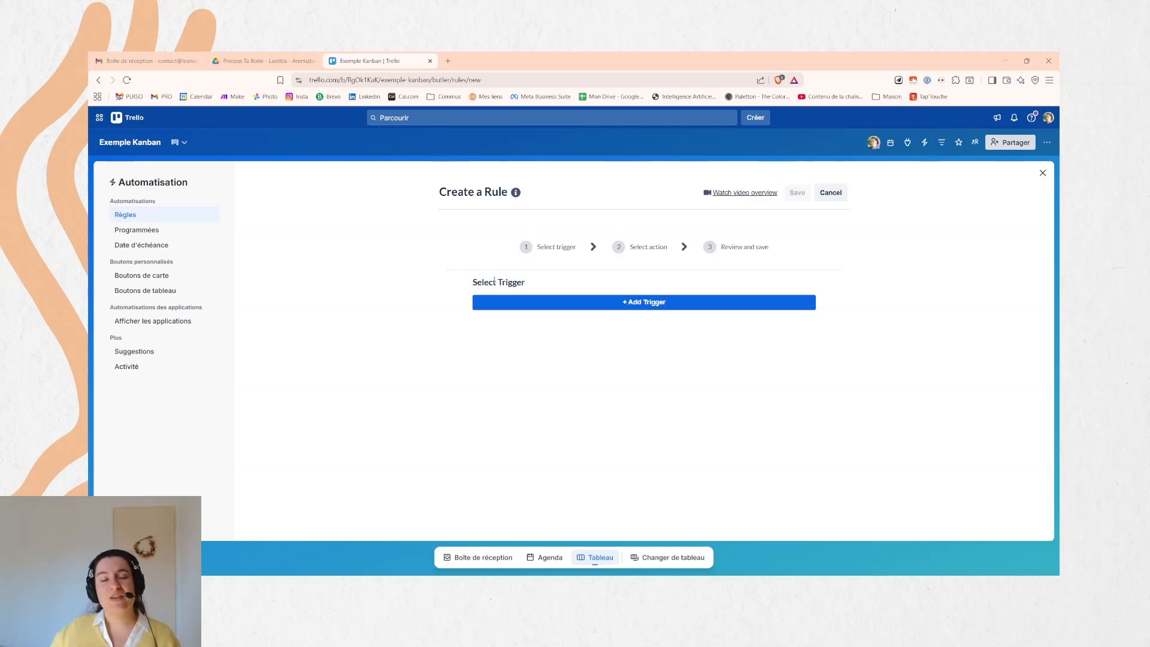
click(534, 311)
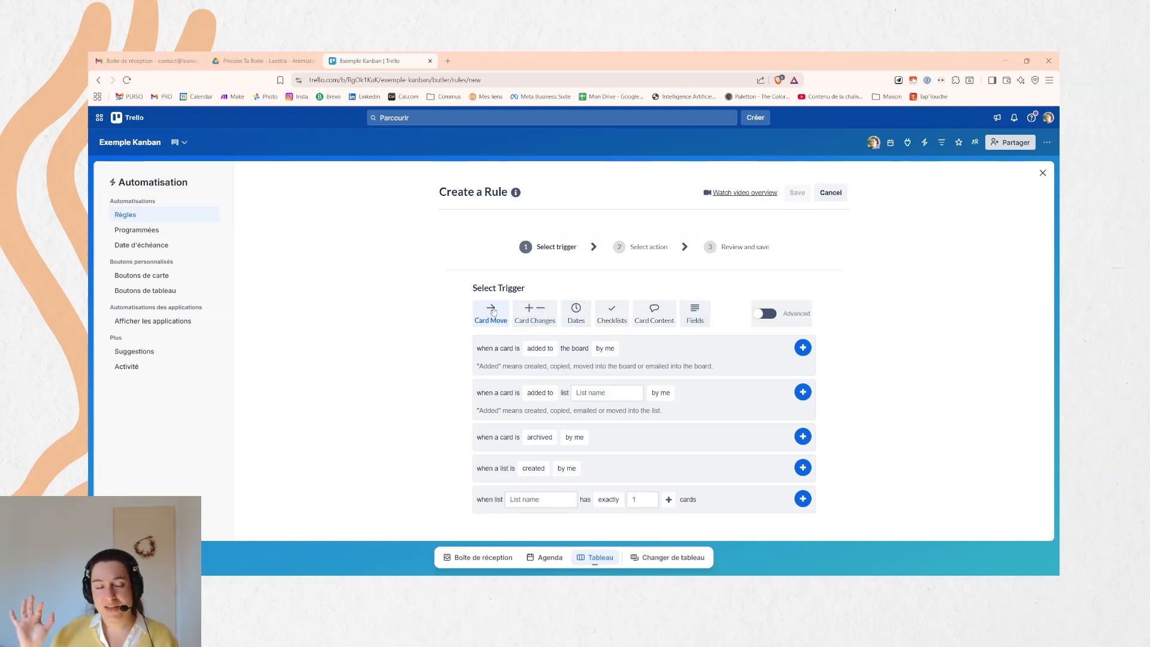
Show the Card Changes triggers and examine the options of the trigger based on a label
click(533, 312)
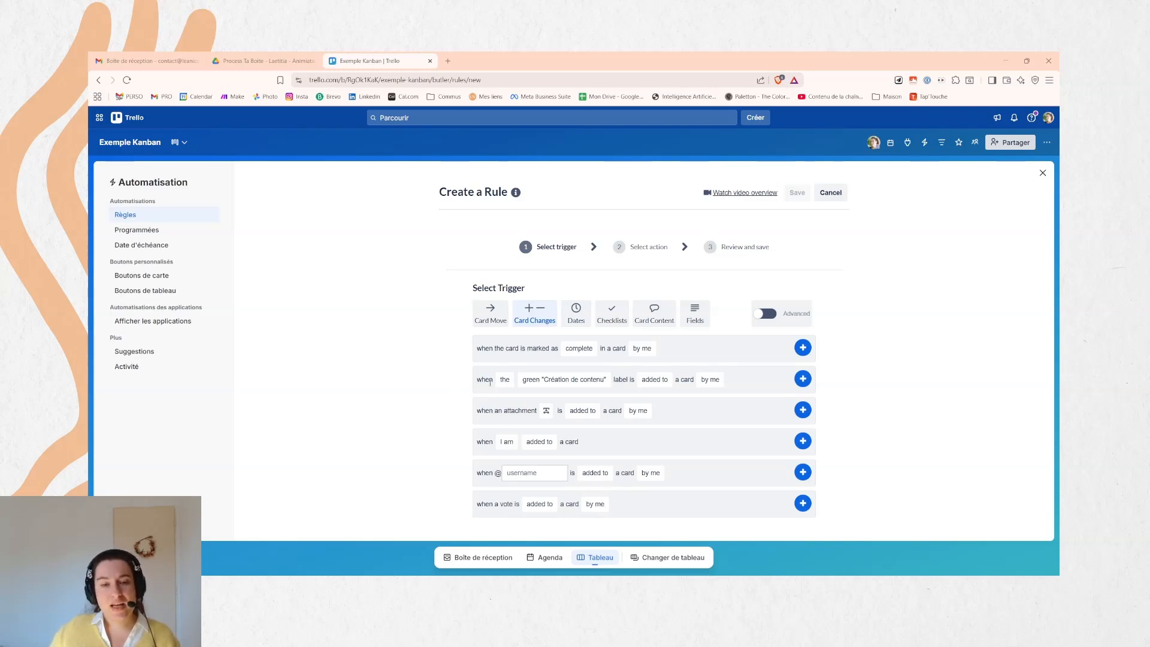
drag(466, 382, 745, 380)
click(746, 380)
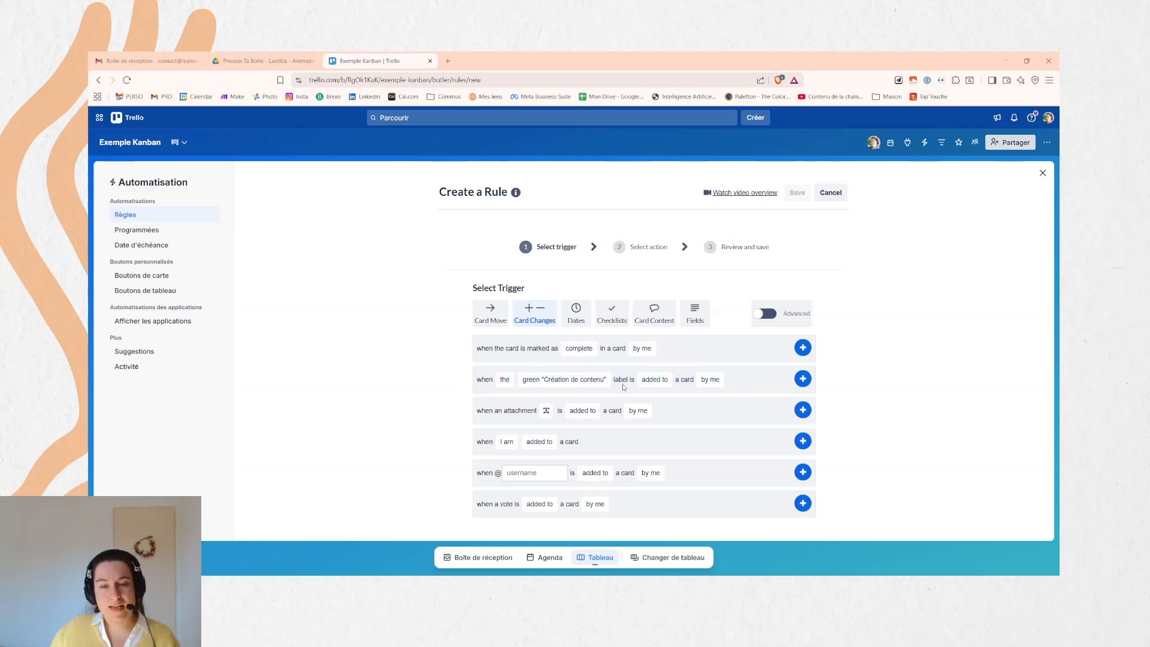
drag(627, 379, 615, 379)
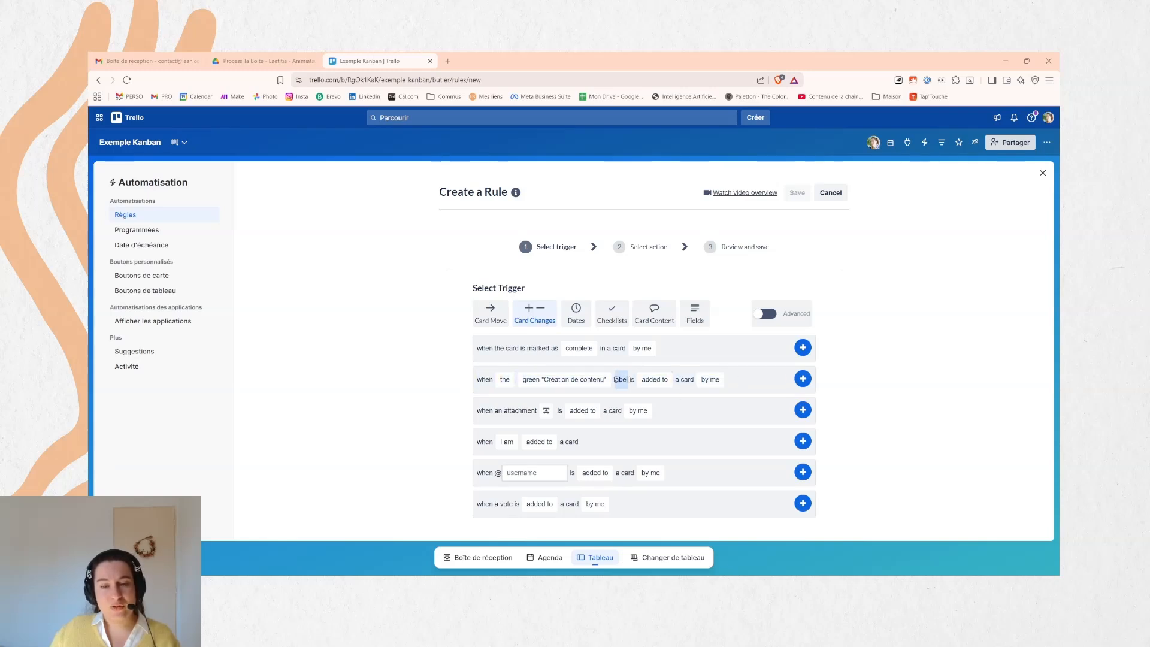
click(621, 379)
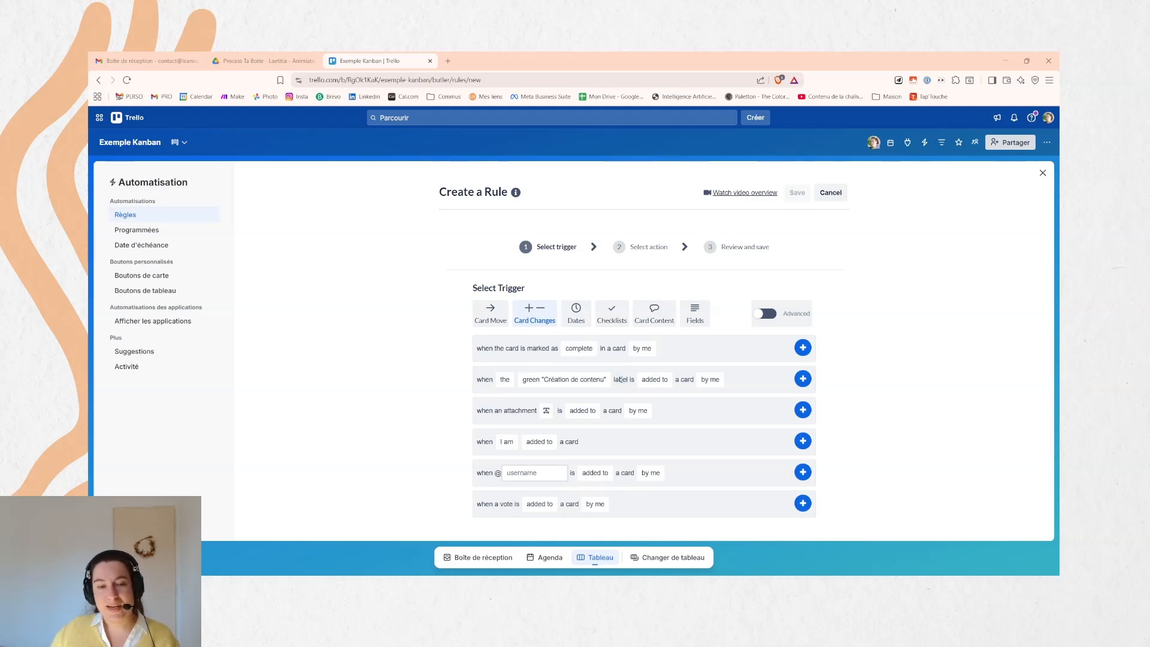
click(504, 381)
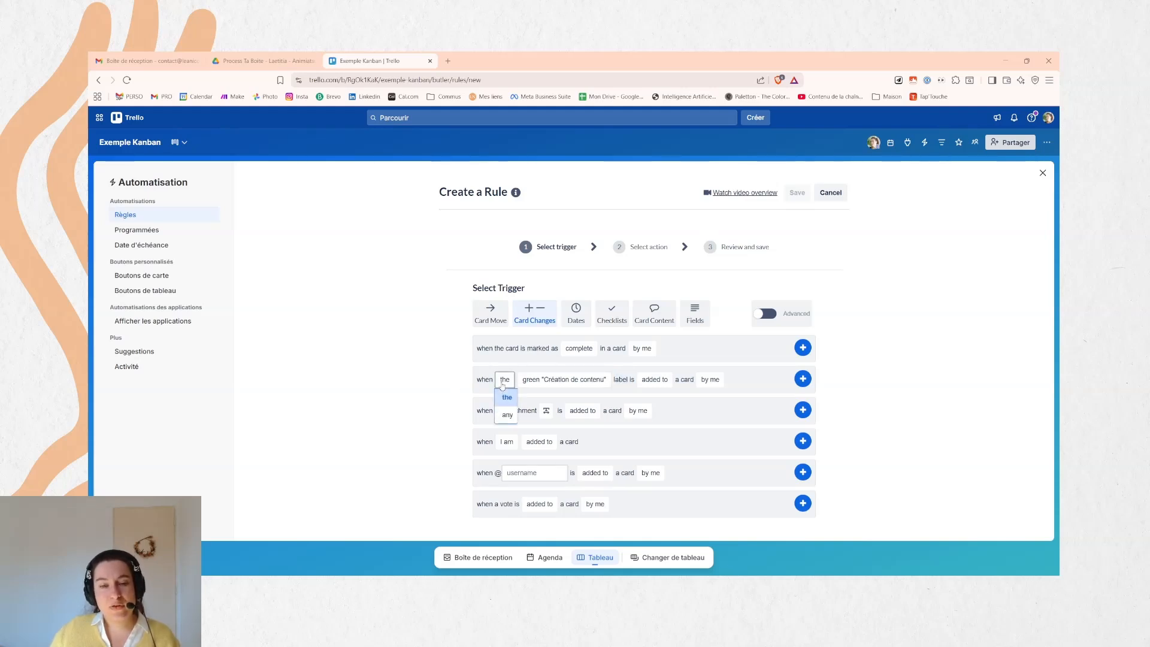
click(564, 379)
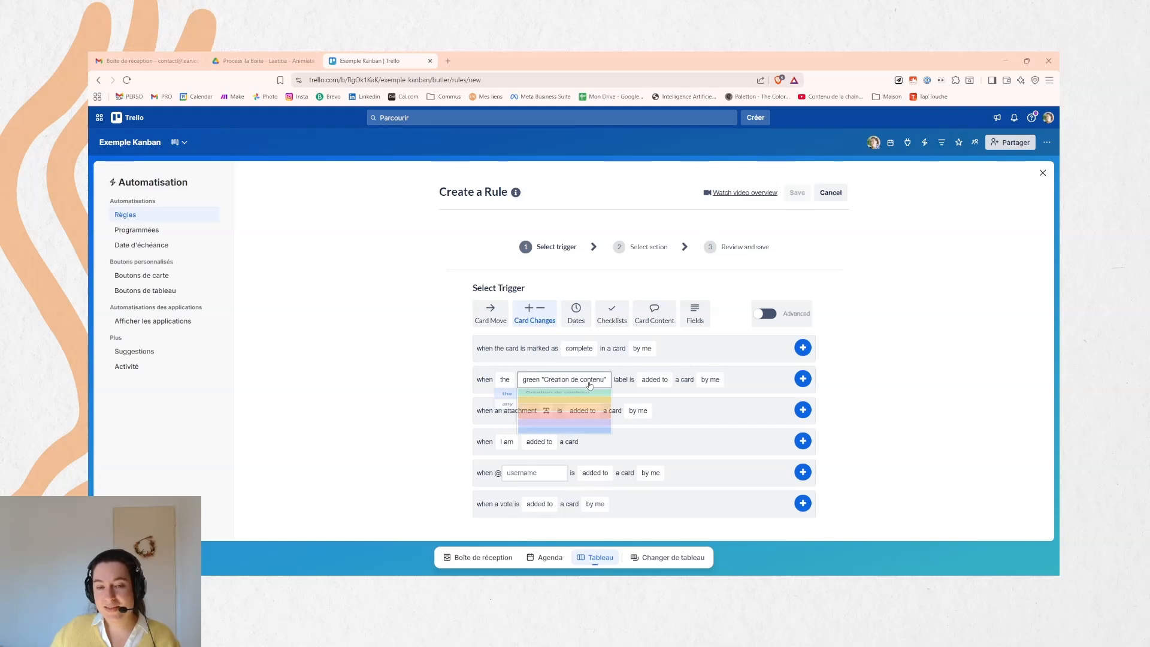
click(656, 380)
click(505, 381)
click(505, 381)
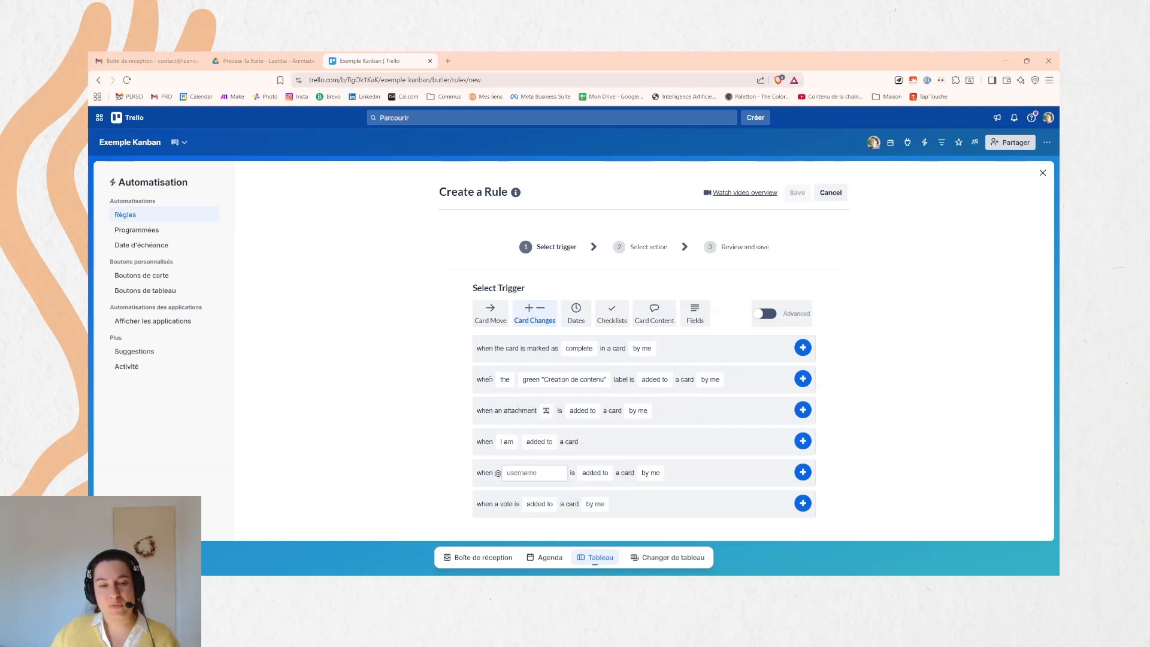
Set the label trigger to apply to "the" specific label, keeping the green "Création de contenu" label
click(505, 381)
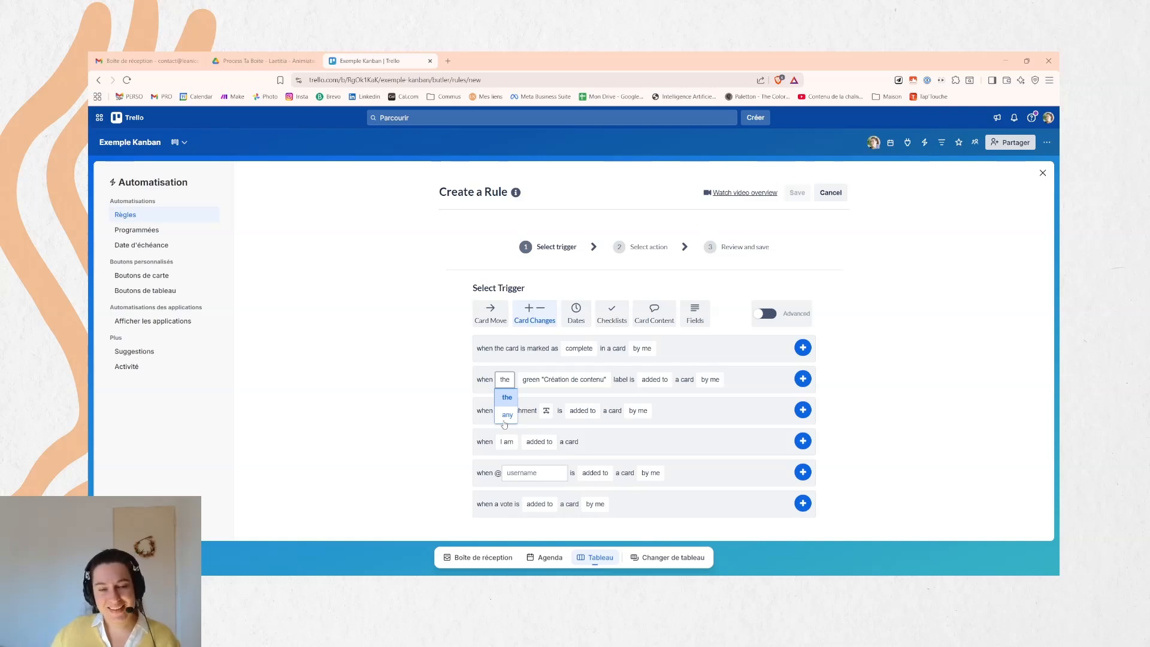
click(508, 397)
click(563, 379)
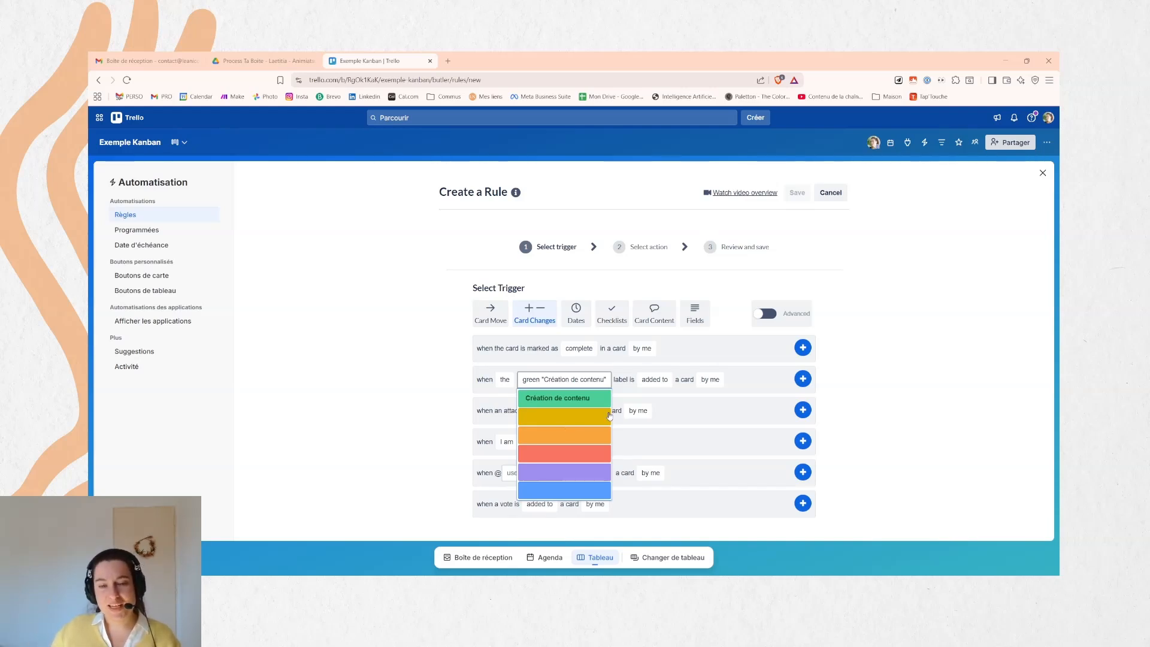
click(601, 381)
click(602, 382)
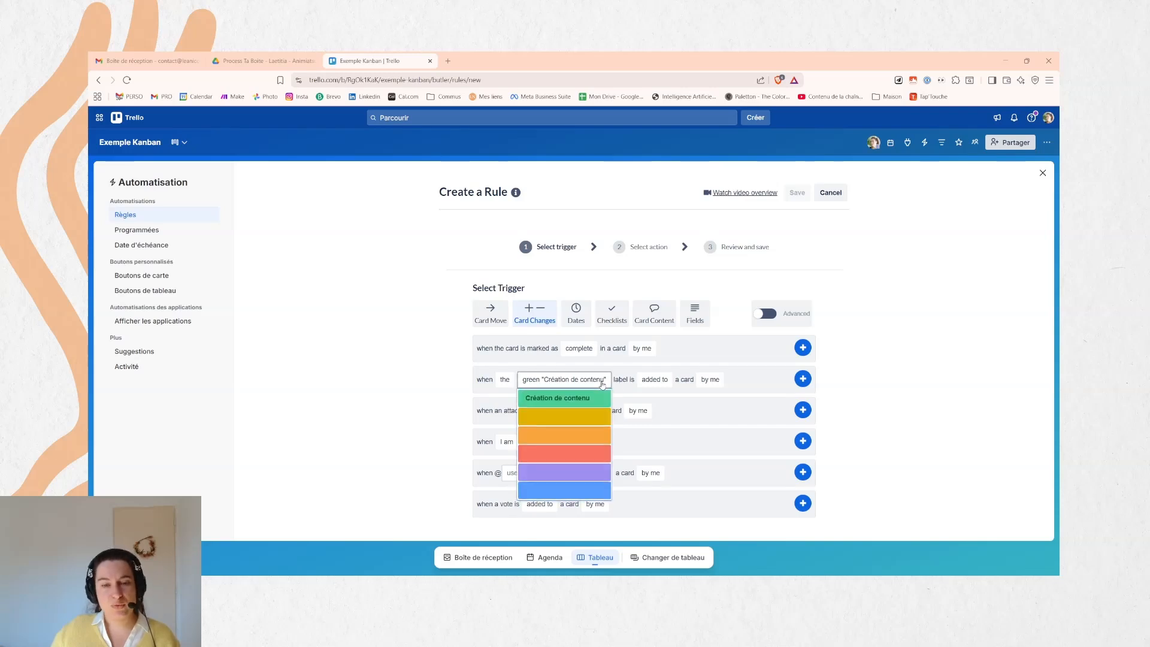
Add the trigger for the "Création de contenu" label with the options "added to" a card and "by me"
click(657, 380)
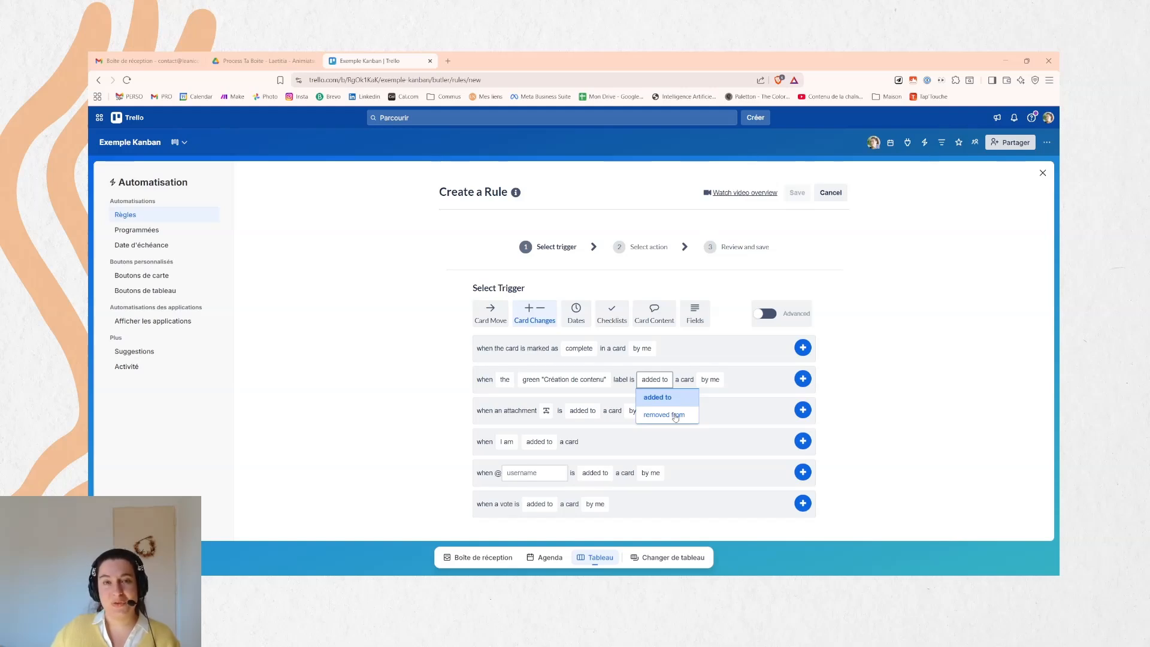
click(712, 380)
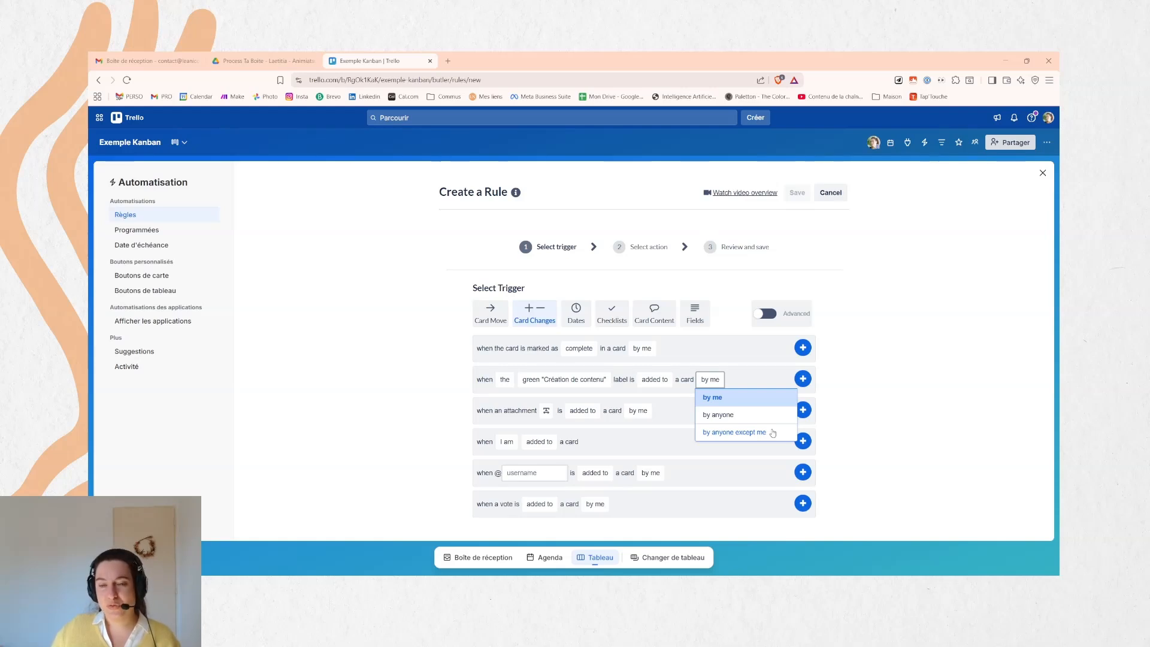
click(760, 393)
click(709, 379)
click(756, 382)
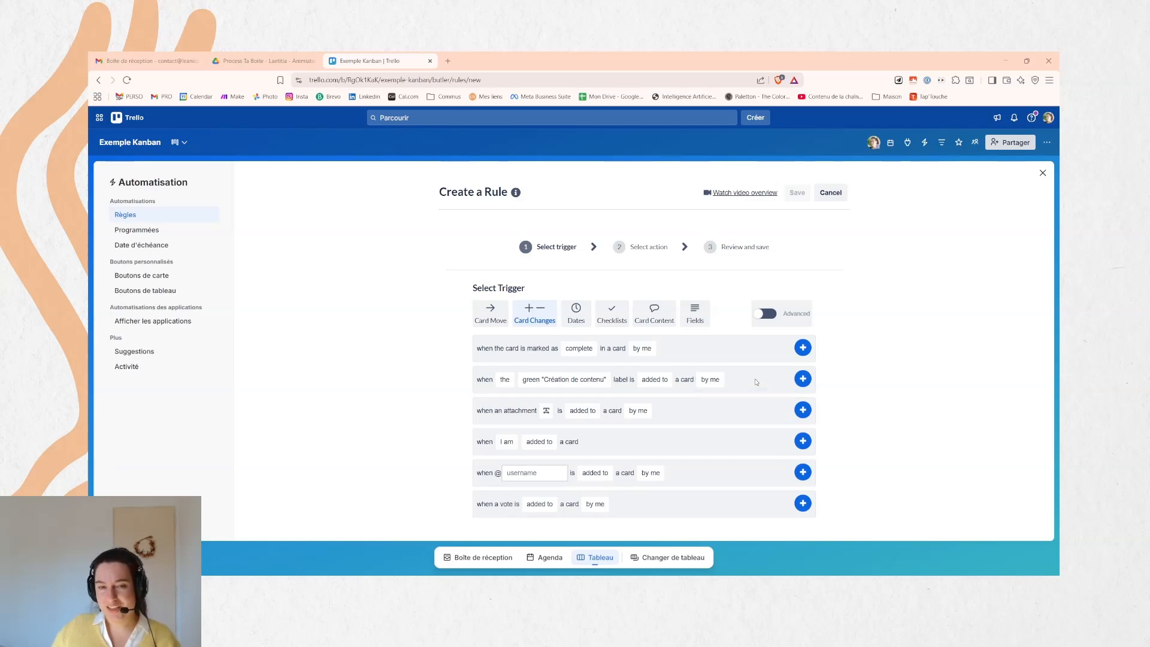
click(802, 378)
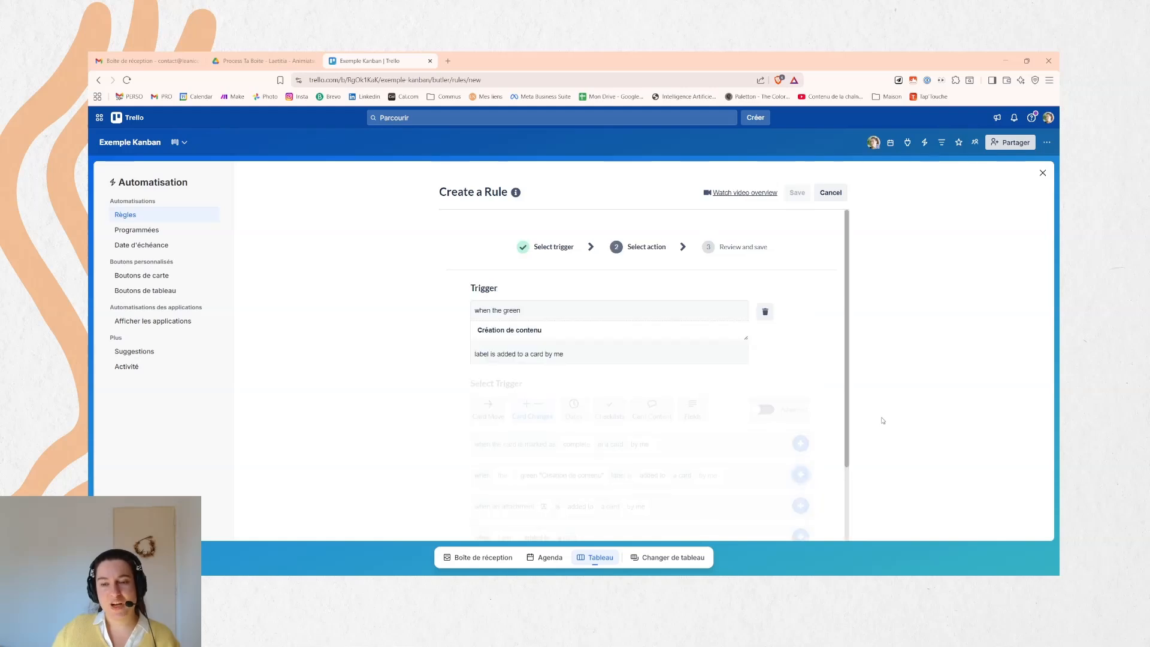
Look through the action categories available for the rule, including Add/Remove, Checklists, Members, Fields and Cascade
drag(530, 386, 453, 386)
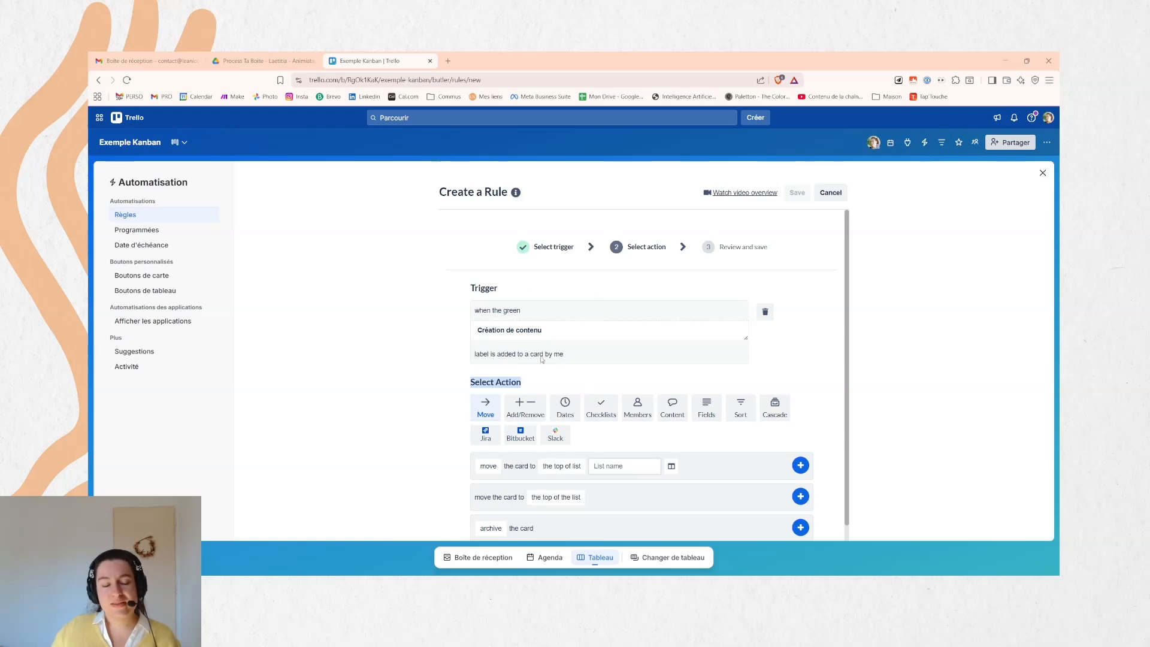
click(515, 375)
scroll(819, 444, down, 1)
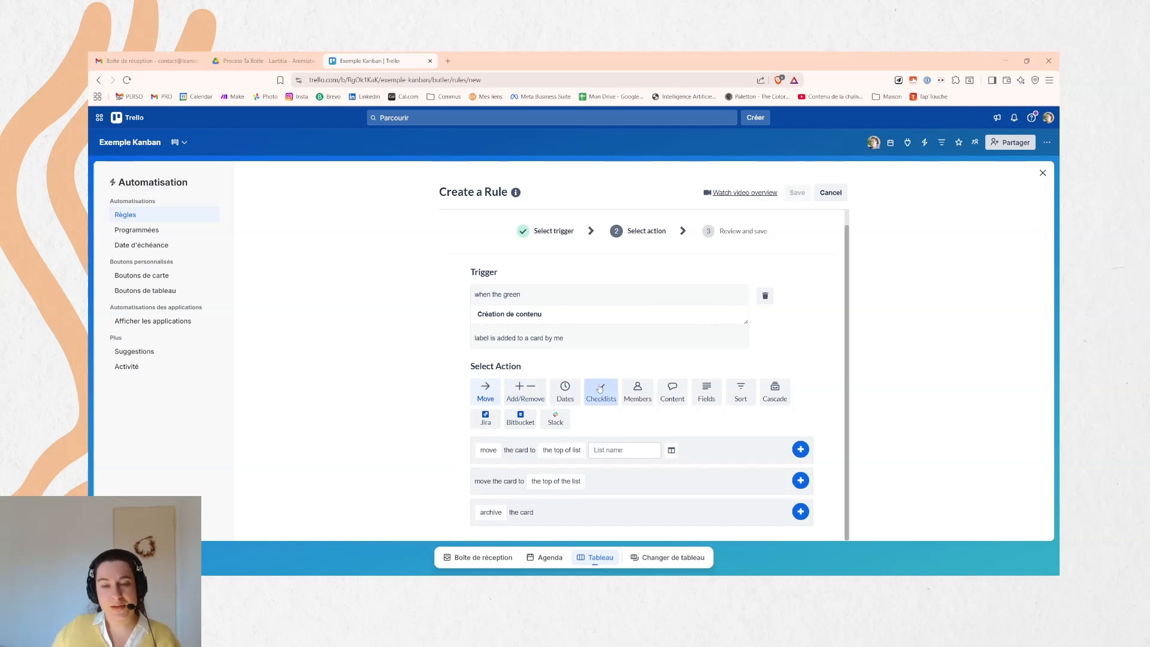
click(505, 394)
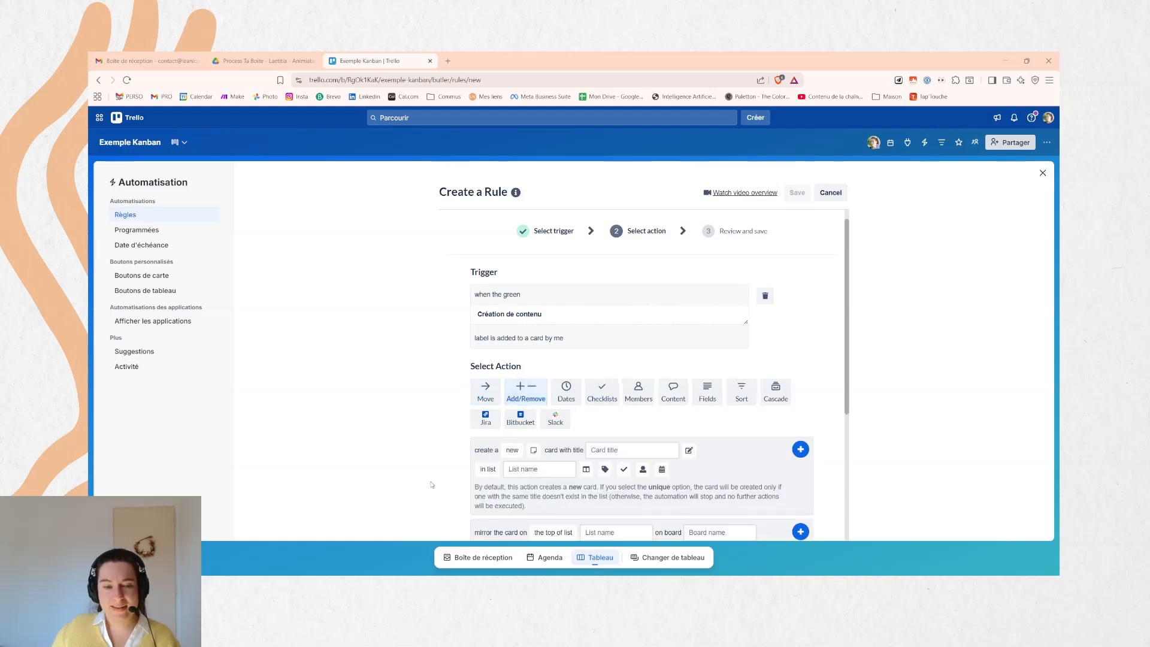
scroll(711, 479, down, 3)
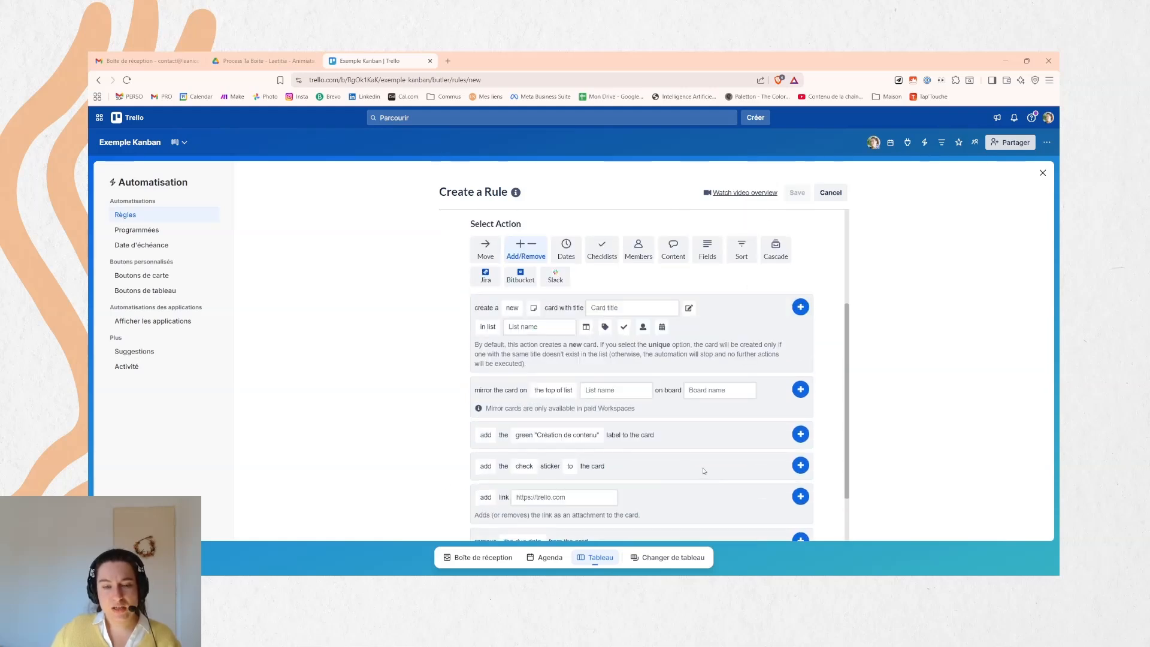
click(604, 254)
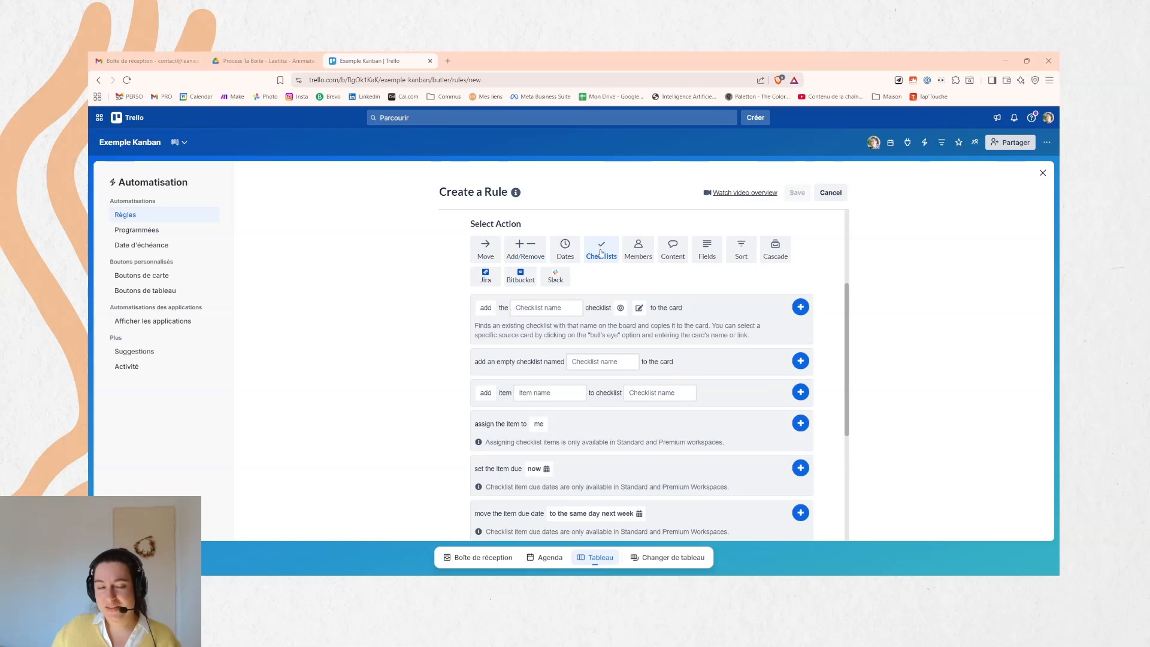
click(526, 248)
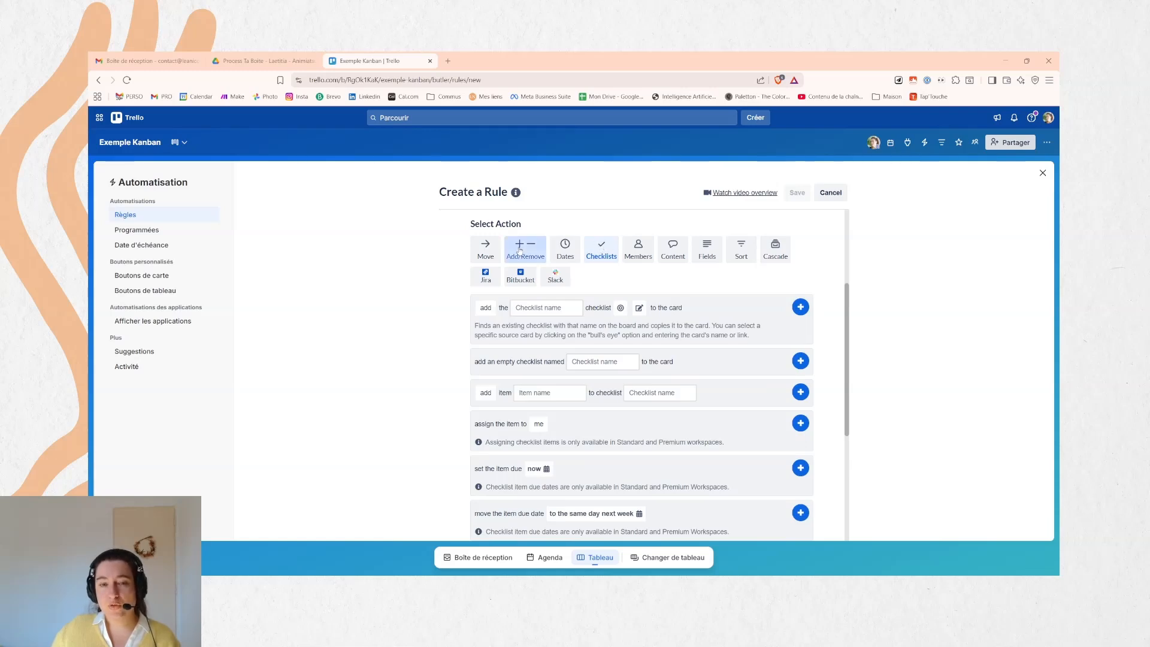
click(564, 249)
click(638, 328)
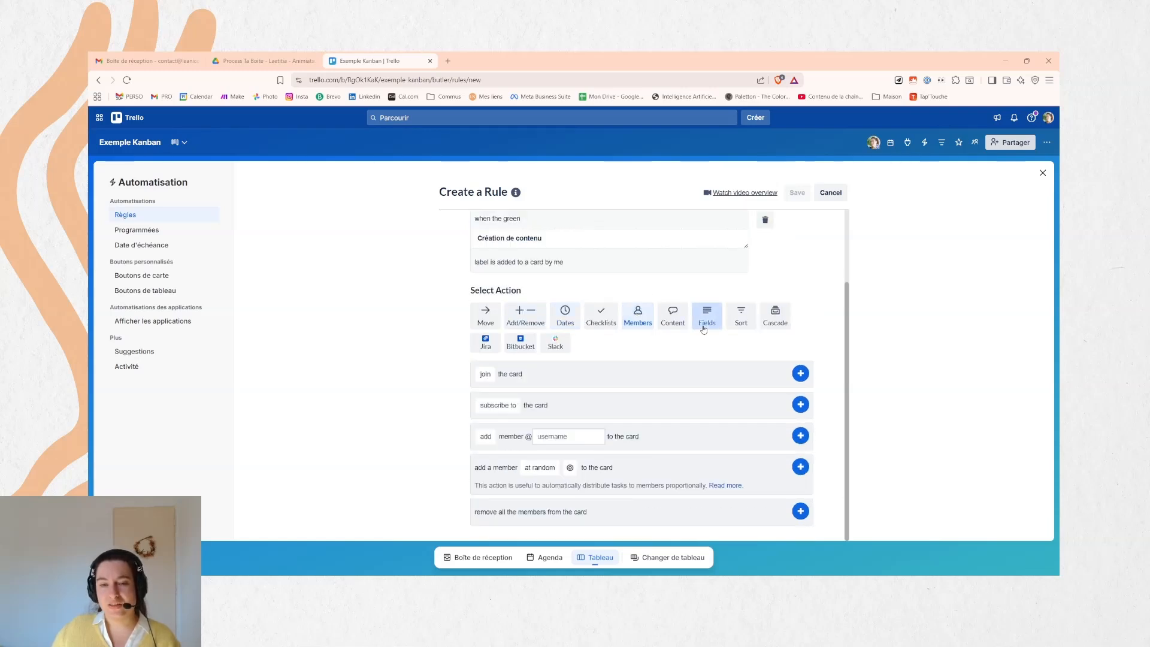
click(705, 325)
click(776, 258)
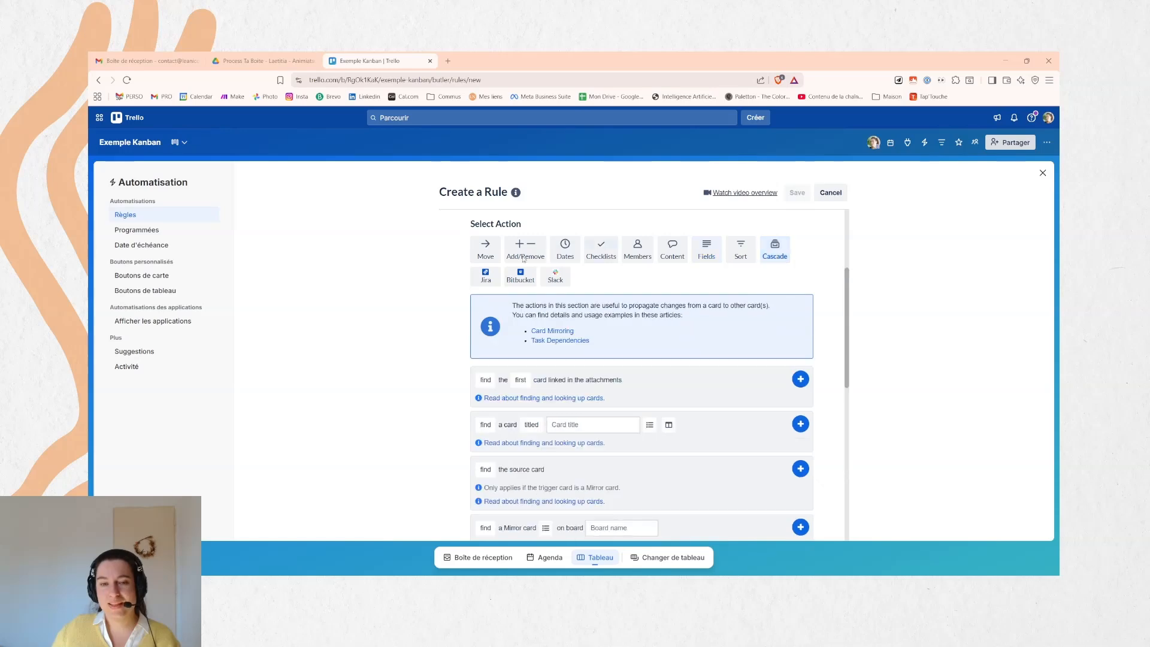
Examine the Checklists action for adding an existing checklist to the card, including its add or remove choice and its explanatory note
click(601, 248)
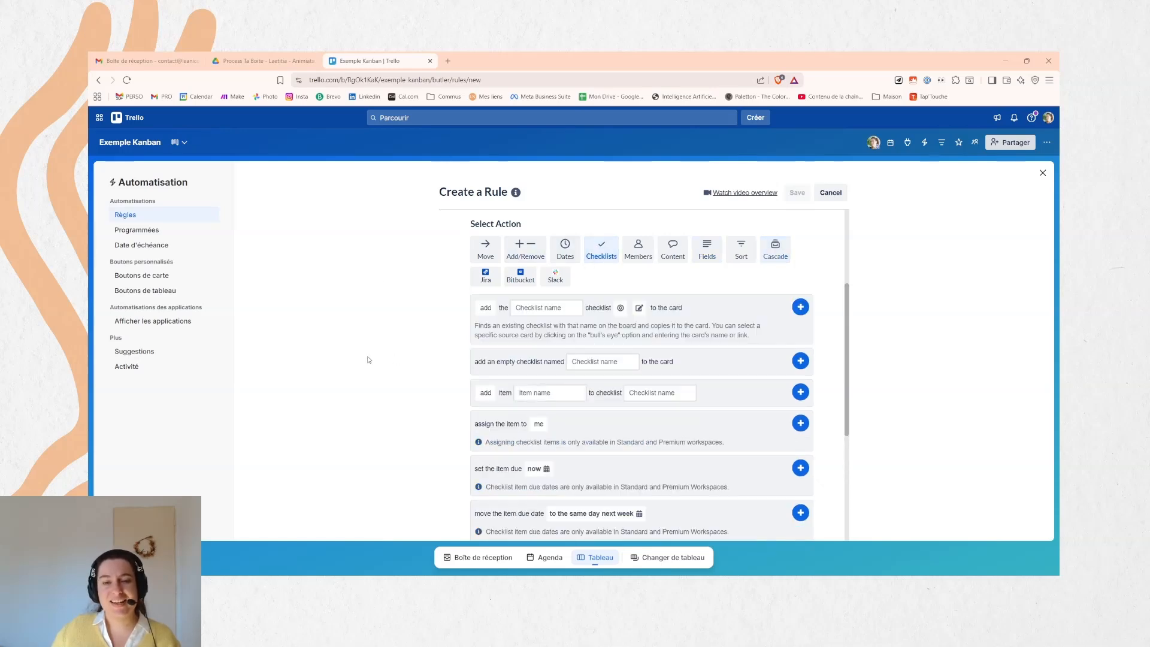
click(484, 309)
click(488, 326)
drag(695, 335, 463, 312)
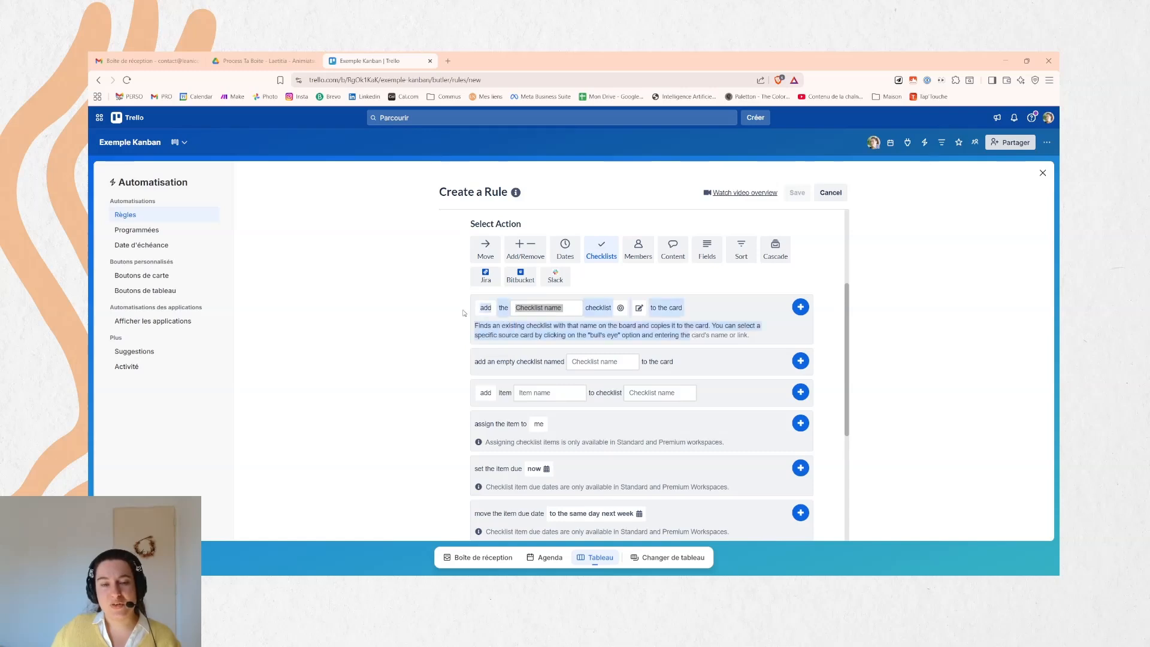
click(518, 332)
click(486, 308)
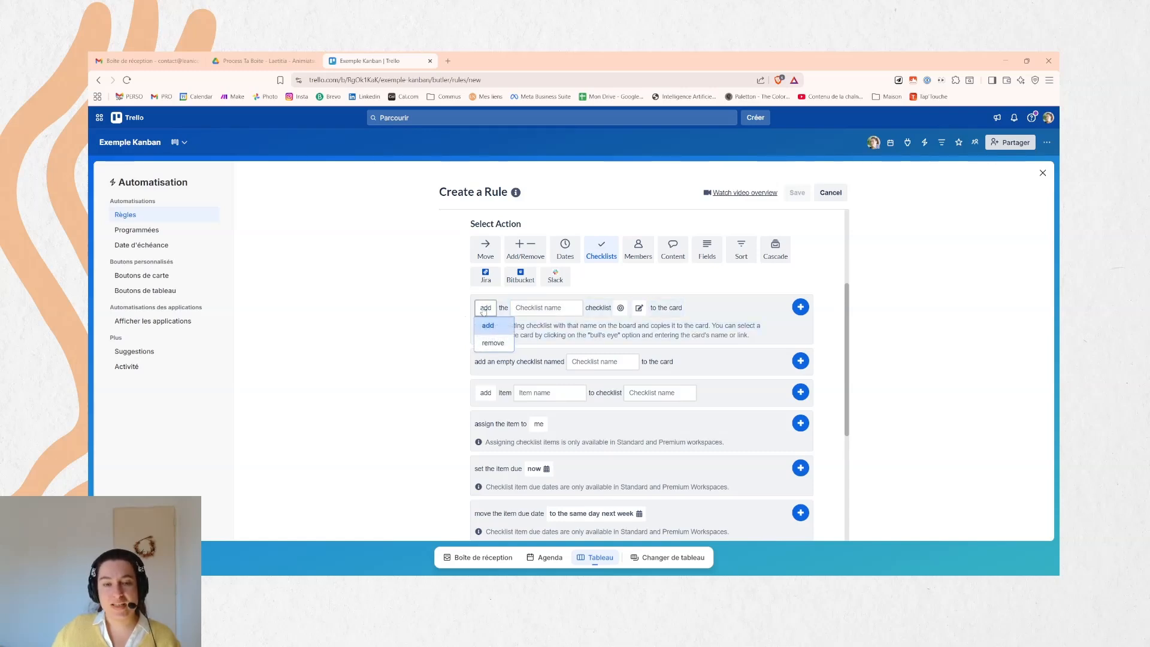
click(553, 333)
click(485, 308)
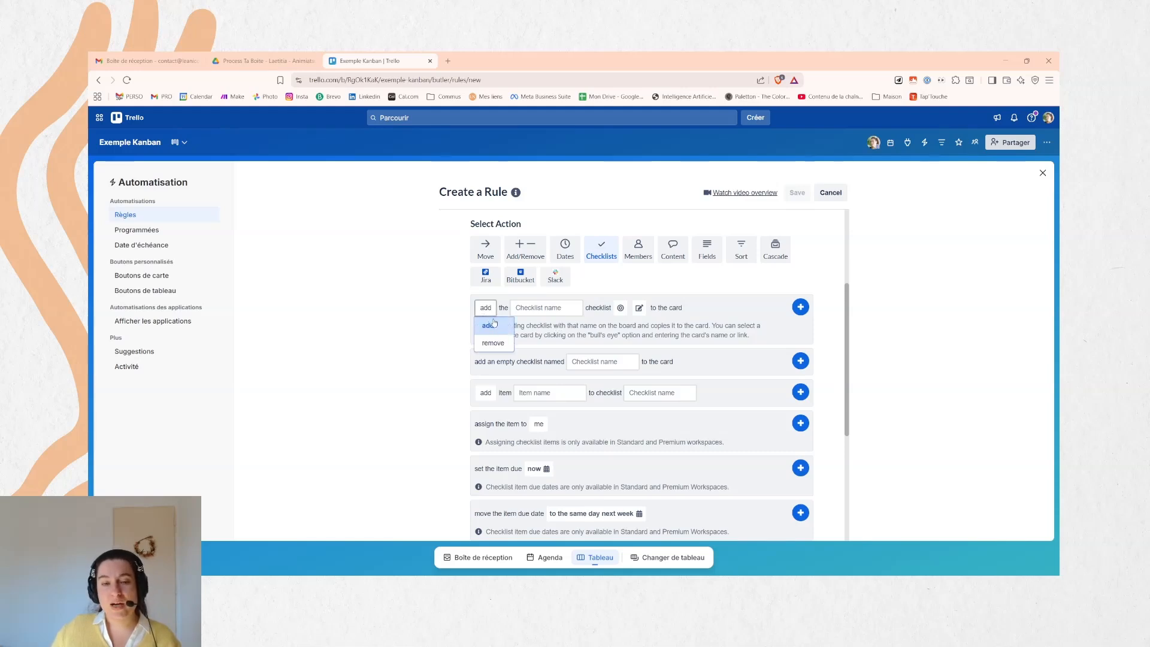
click(536, 307)
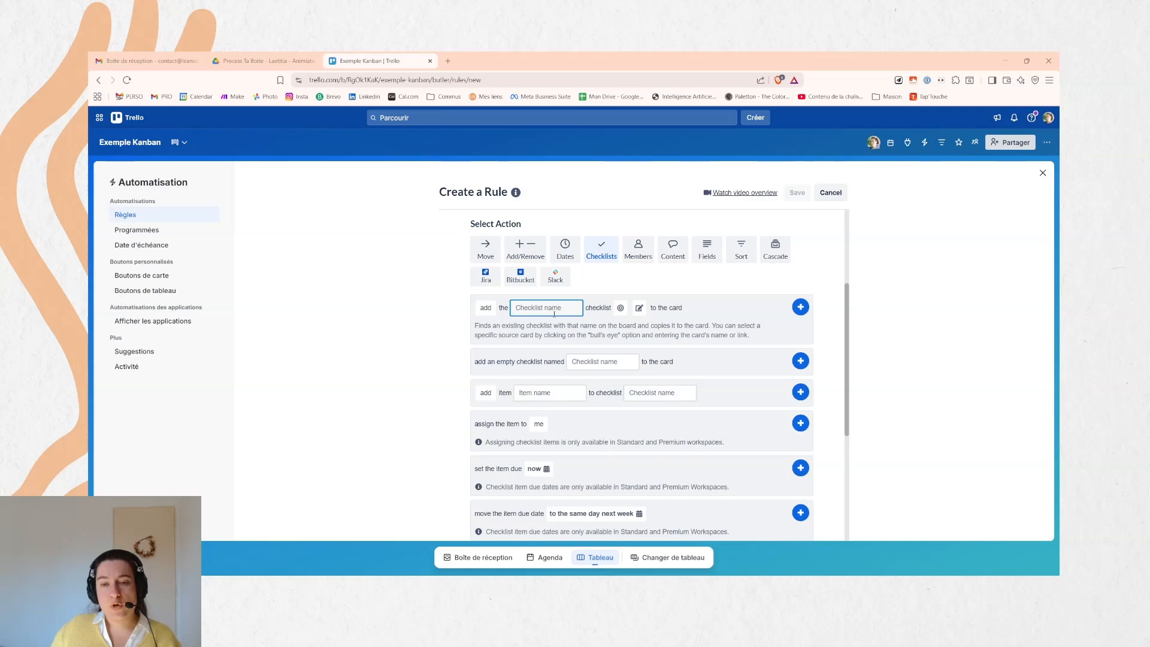
drag(475, 325, 754, 336)
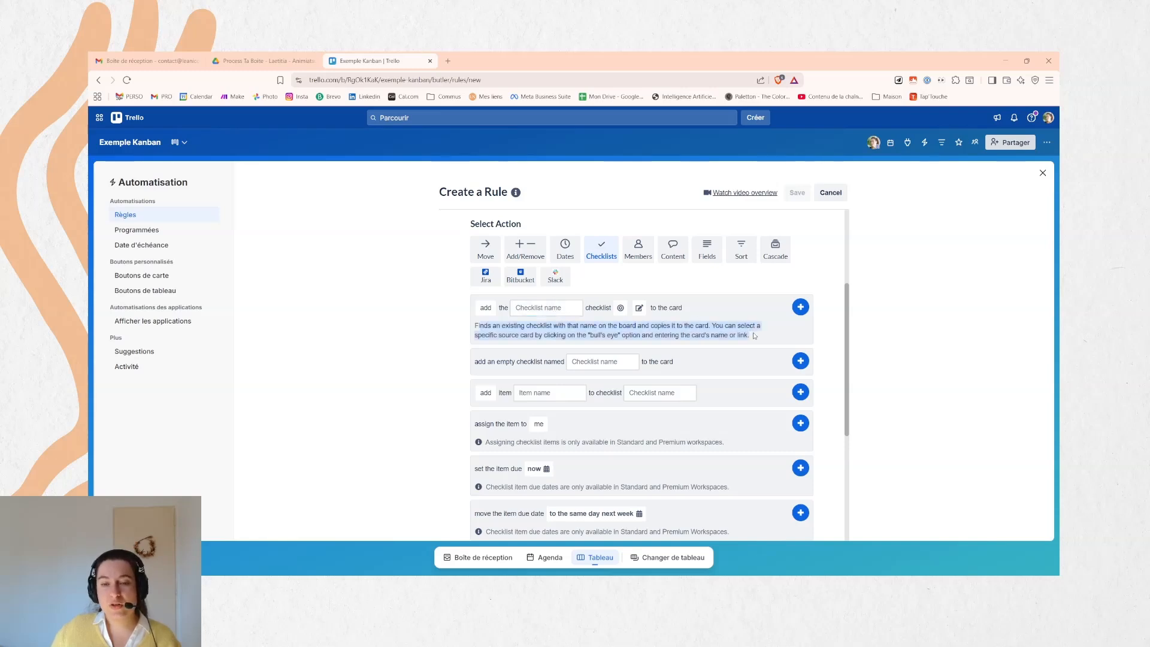
Name "Créa de contenu" as the checklist in the action that adds an existing checklist to the card
click(518, 309)
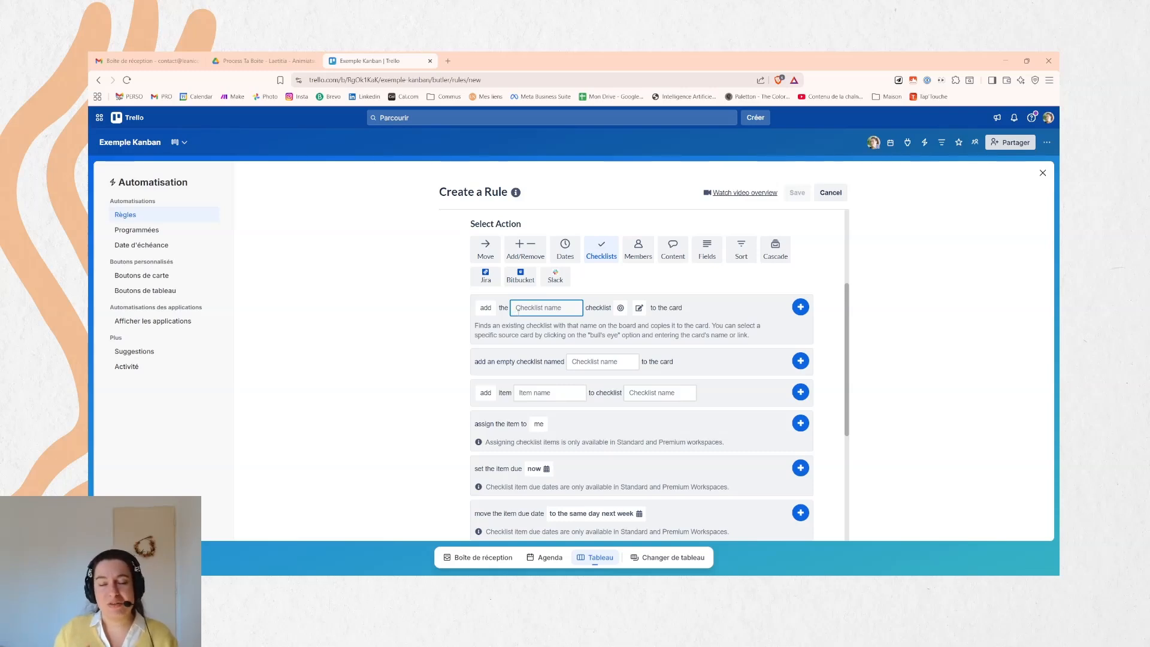
text(Cré)
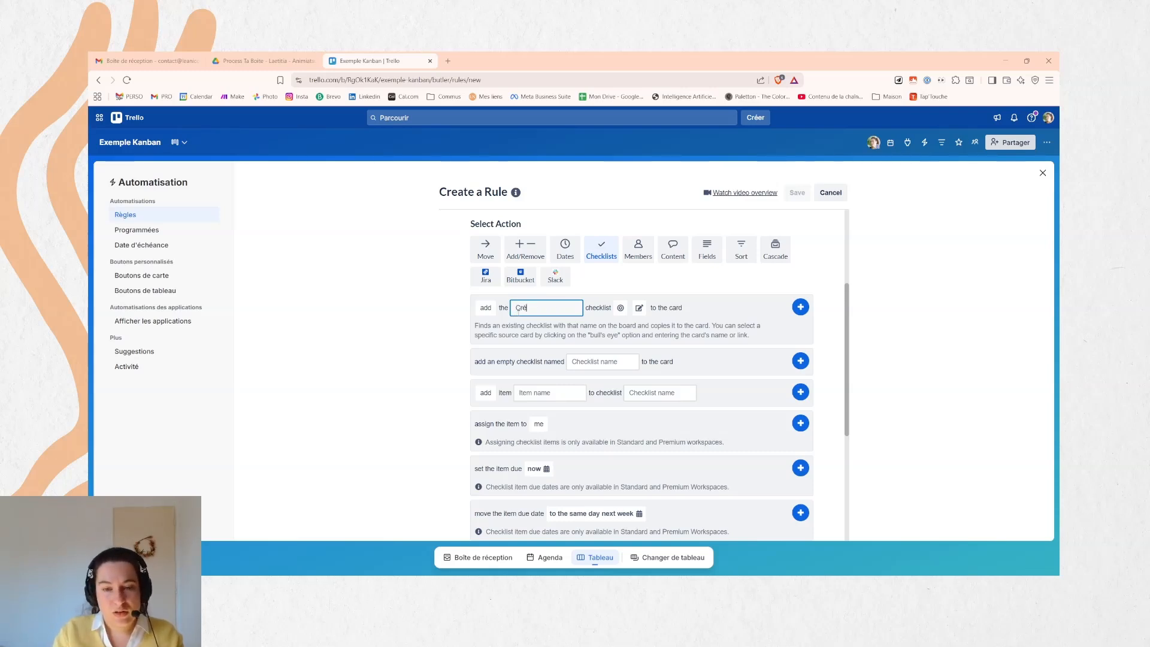
text(a de contenu)
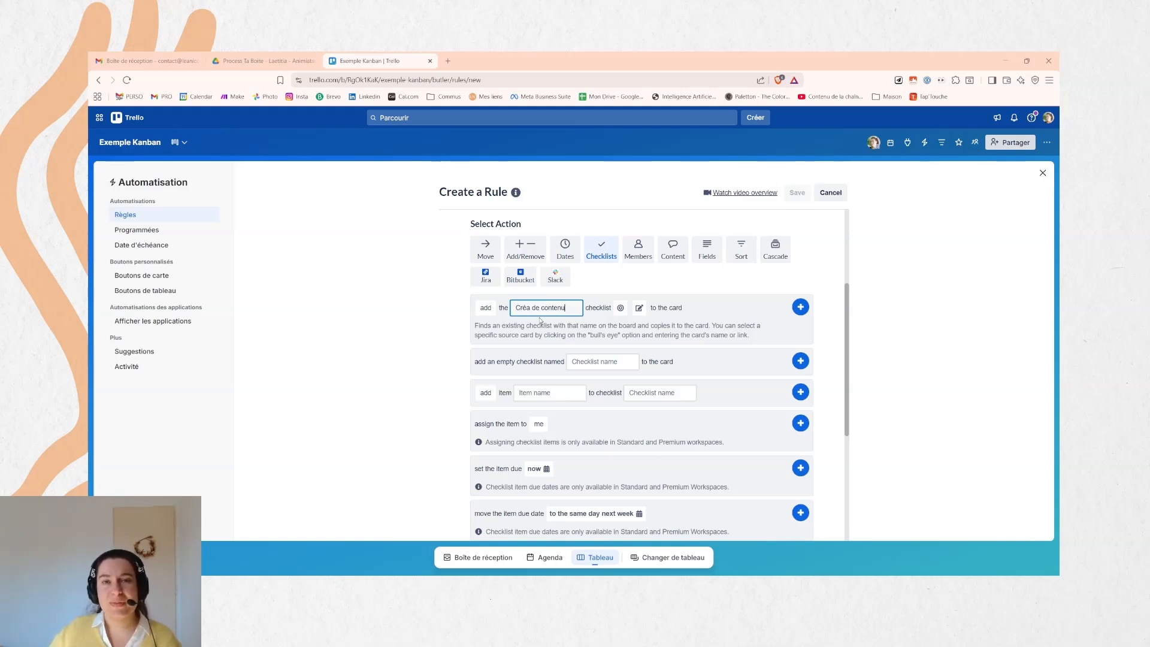
Examine the checklist action's option for specifying a source card by link or name
click(621, 308)
click(690, 308)
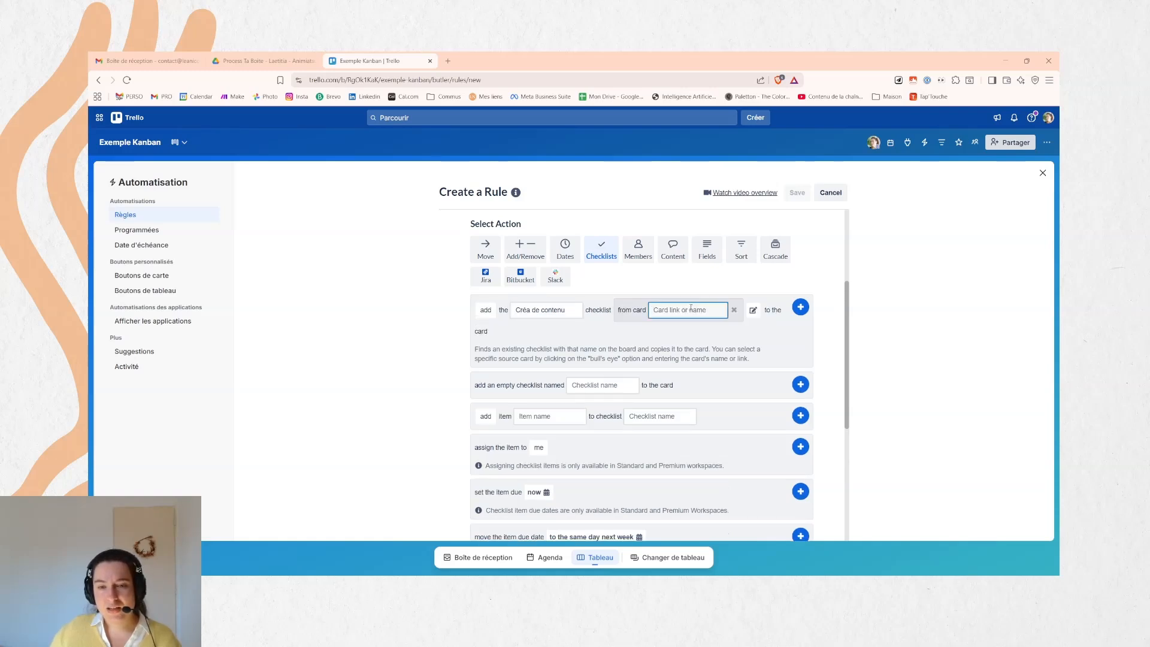
click(734, 311)
drag(565, 307, 515, 307)
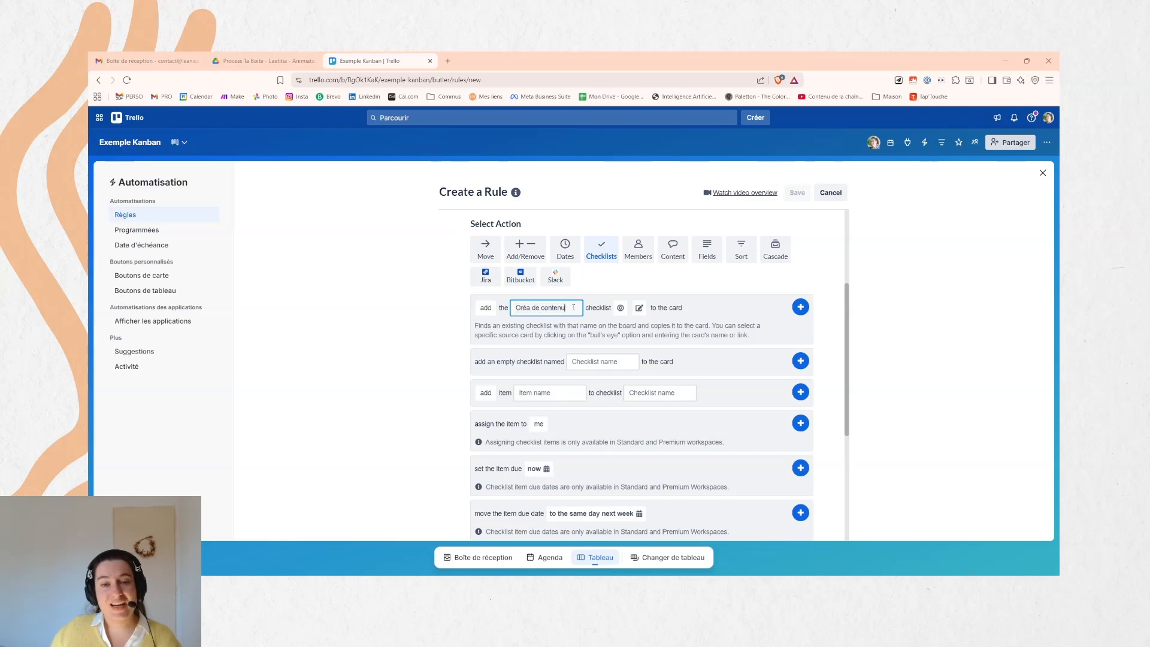
click(620, 308)
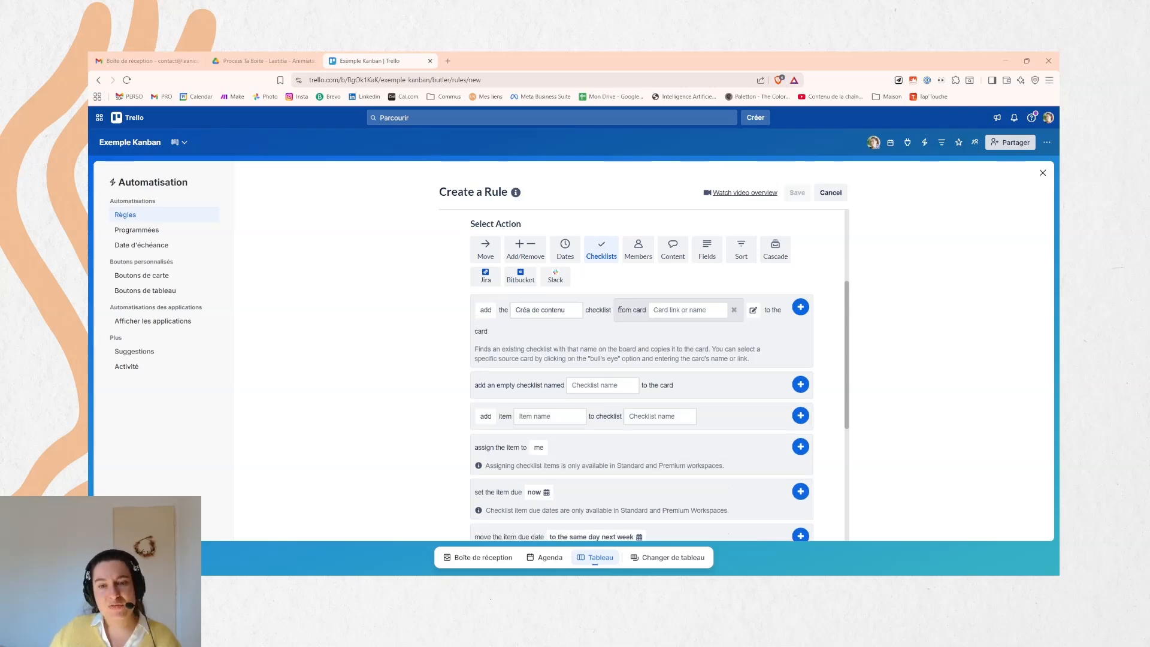
click(681, 311)
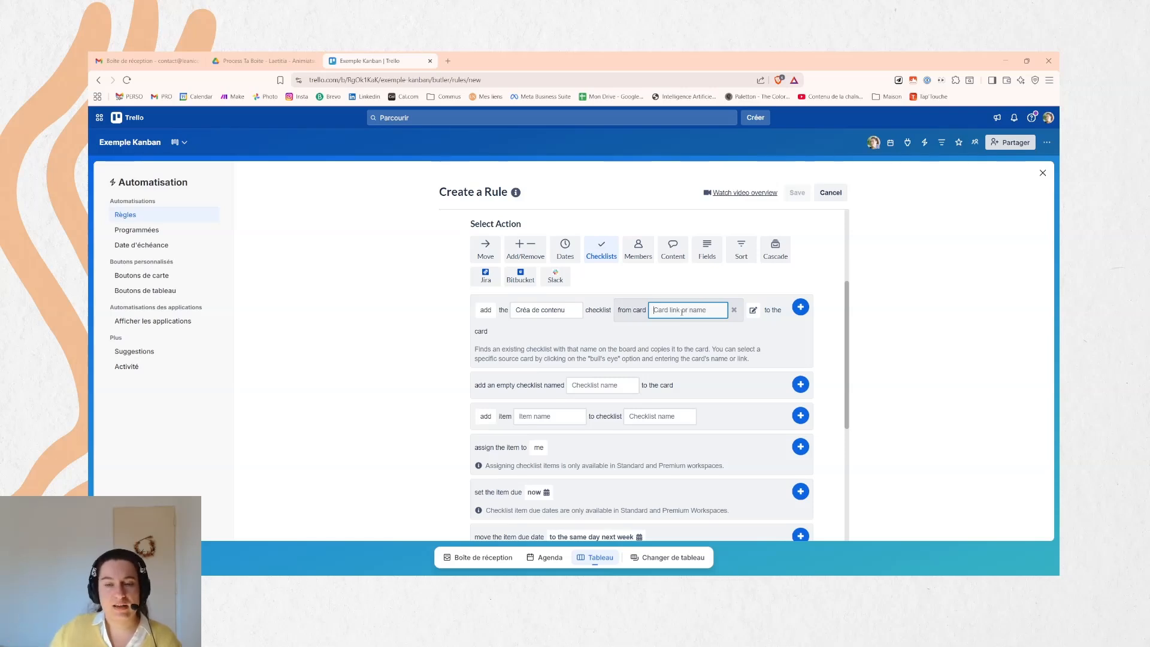
click(734, 310)
click(554, 310)
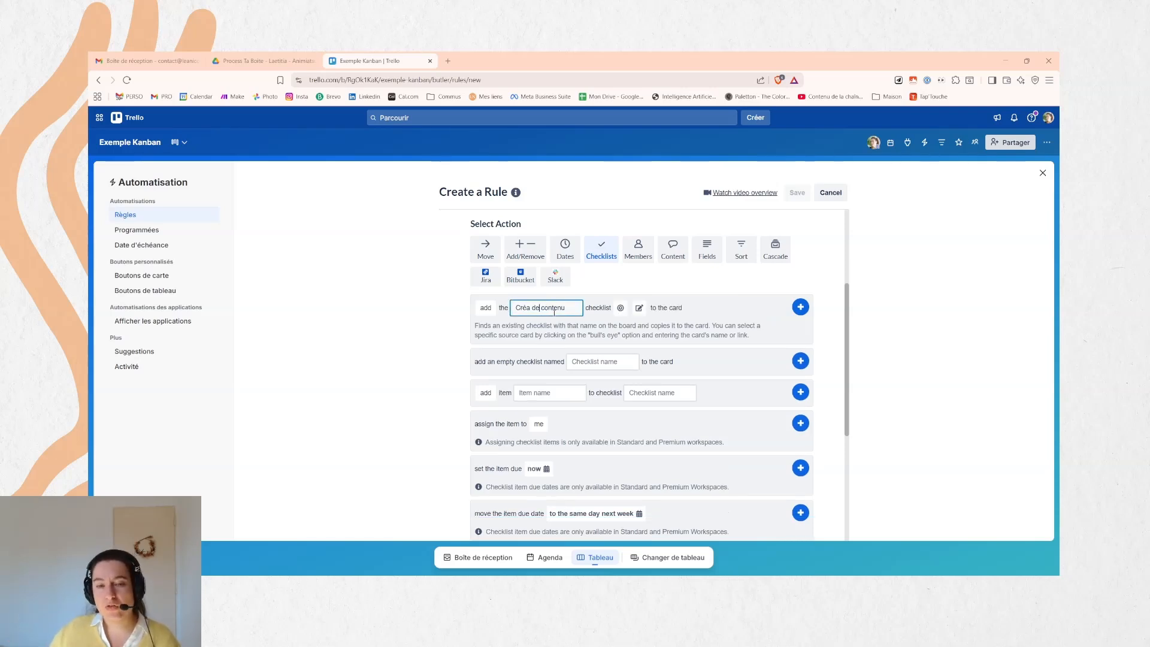
triple_click(565, 307)
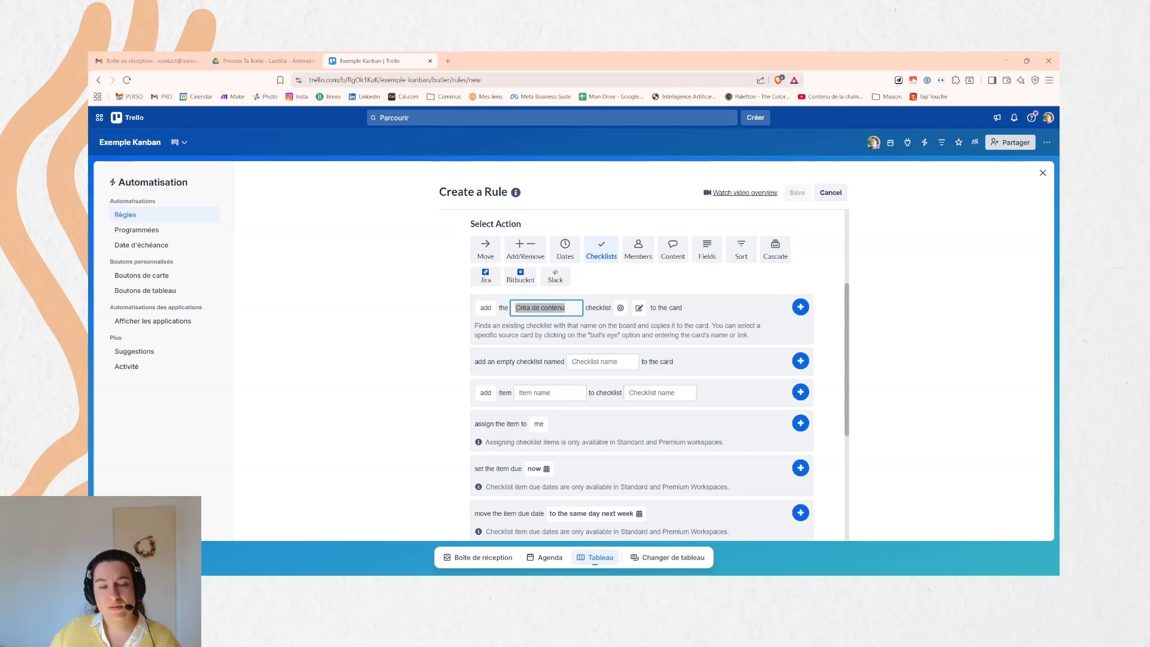
click(620, 307)
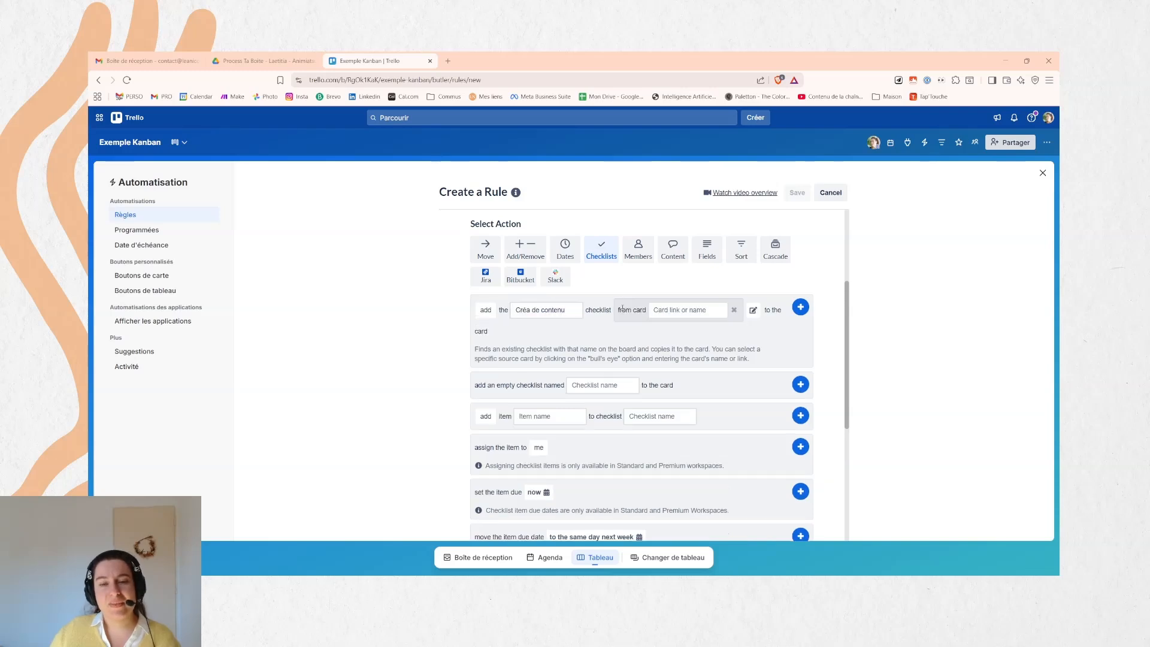
click(709, 305)
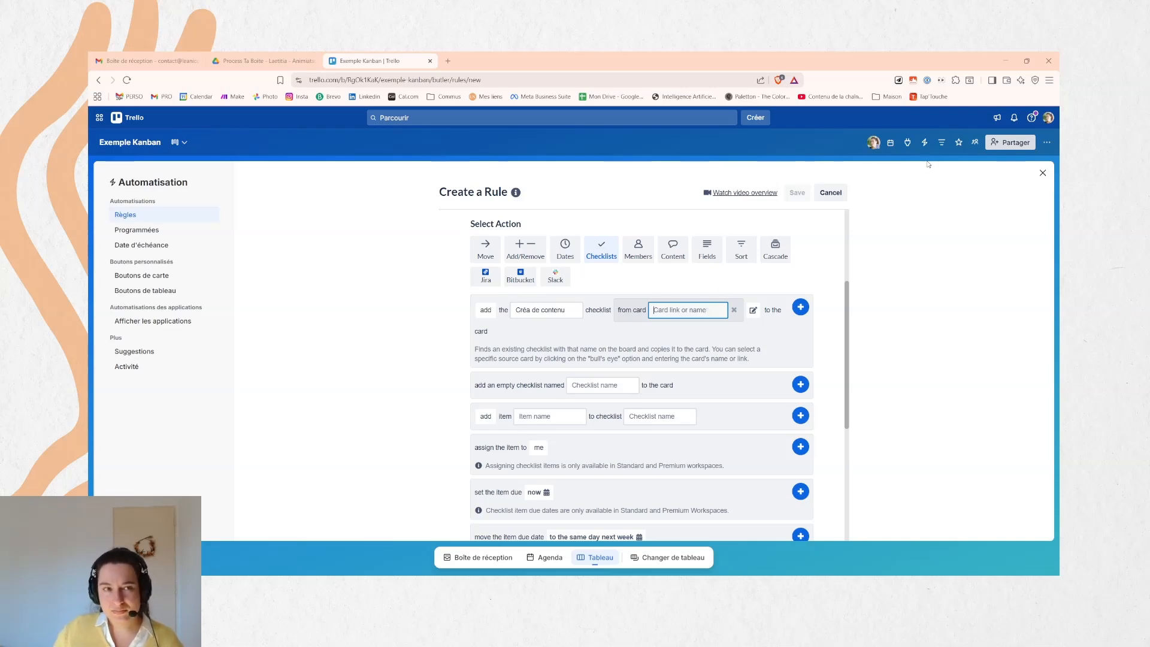
Leave the unsaved rule and check the title and checklist name on the "checklist créa de contenus" card in the "modèle" list
click(1043, 173)
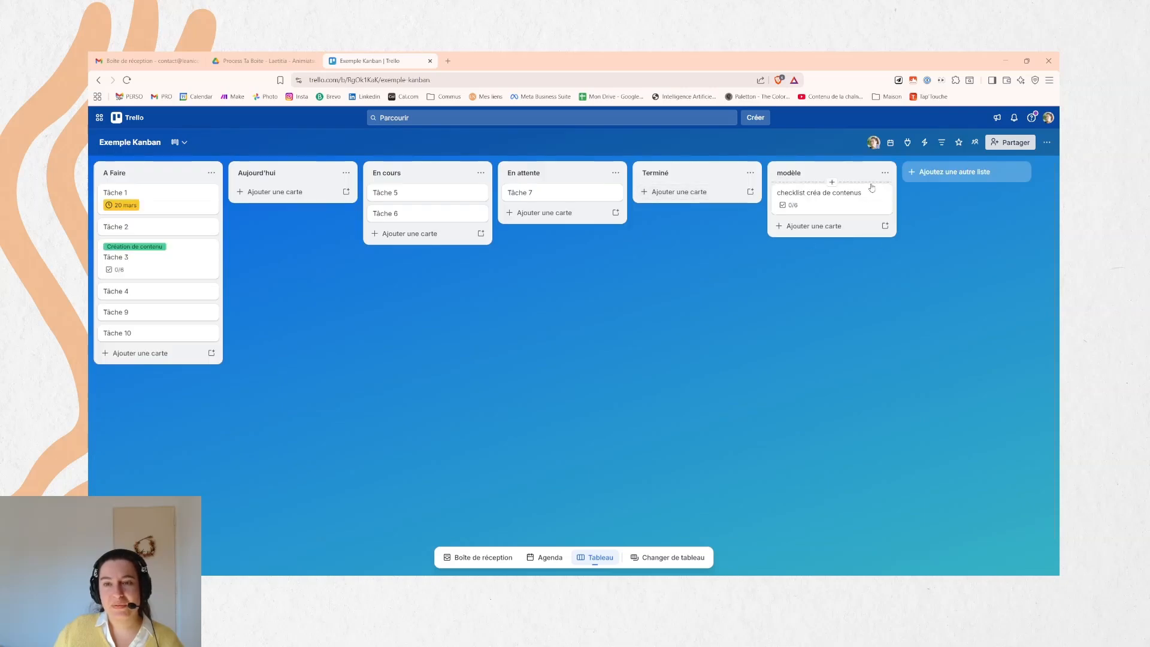
click(839, 207)
triple_click(491, 175)
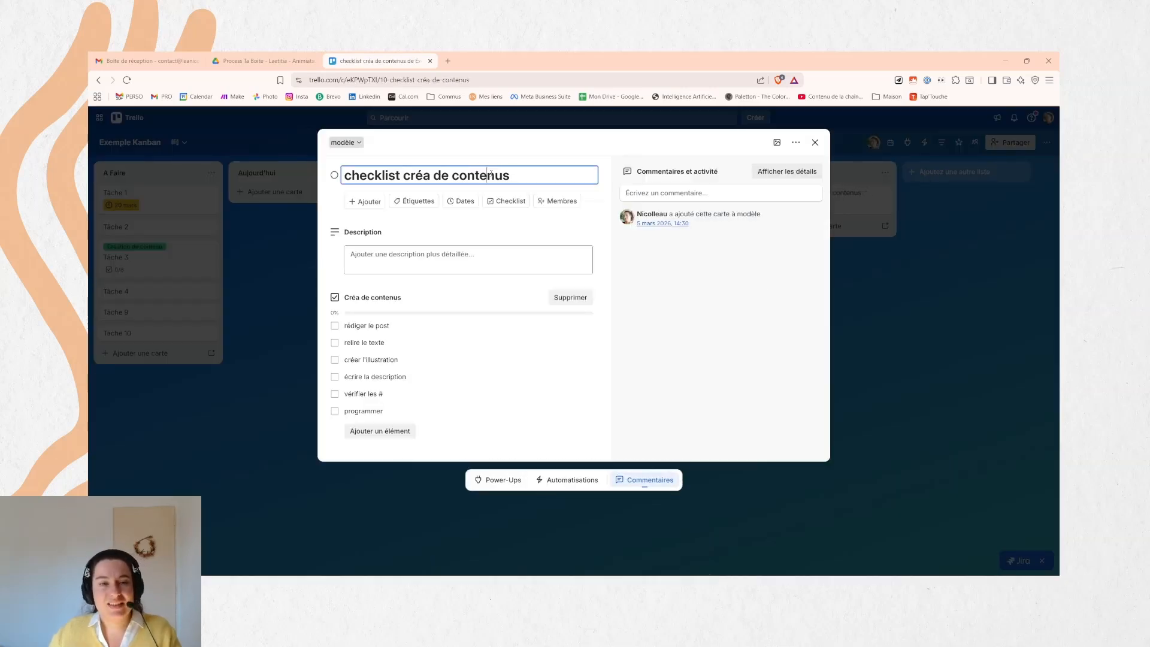
click(953, 312)
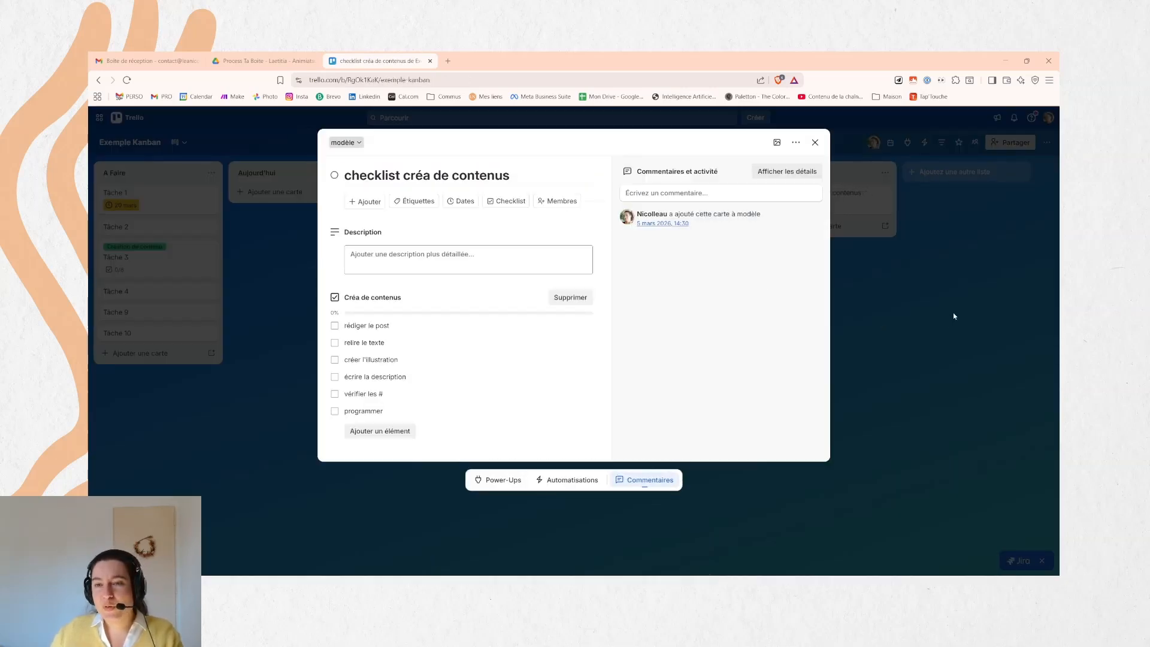
Return to the board's automation rules, start a new rule and begin adding its trigger
click(923, 144)
click(958, 198)
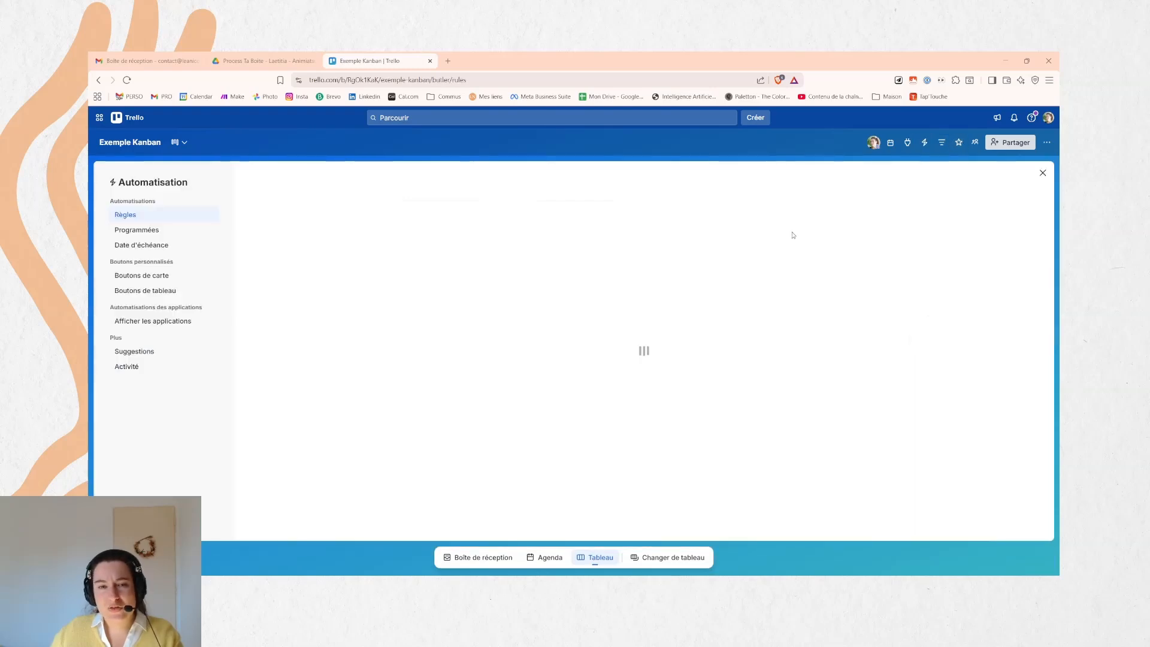
click(718, 191)
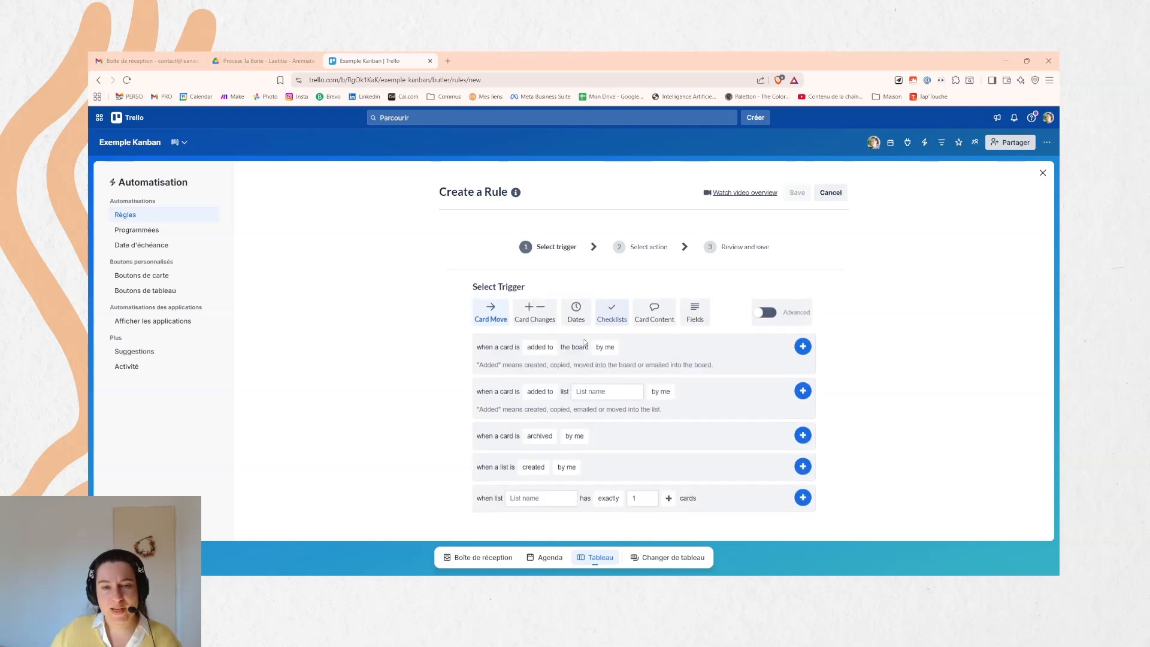
click(538, 349)
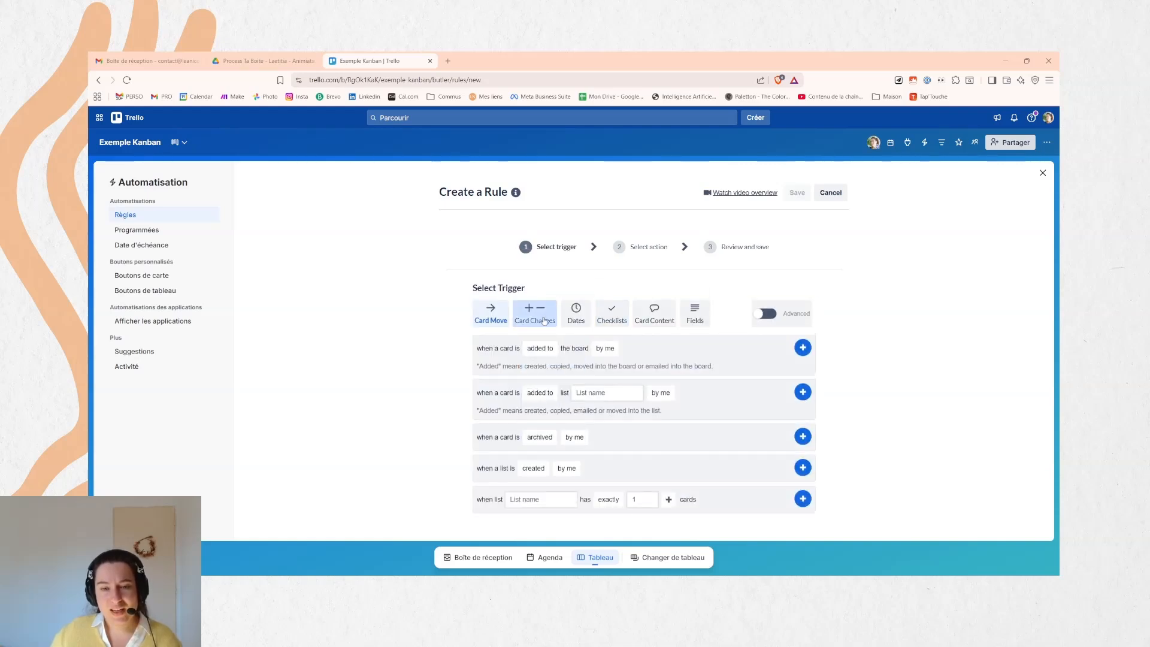
Add the Card Changes trigger for the green "Création de contenu" label being added to a card by me
click(535, 313)
click(578, 386)
click(564, 397)
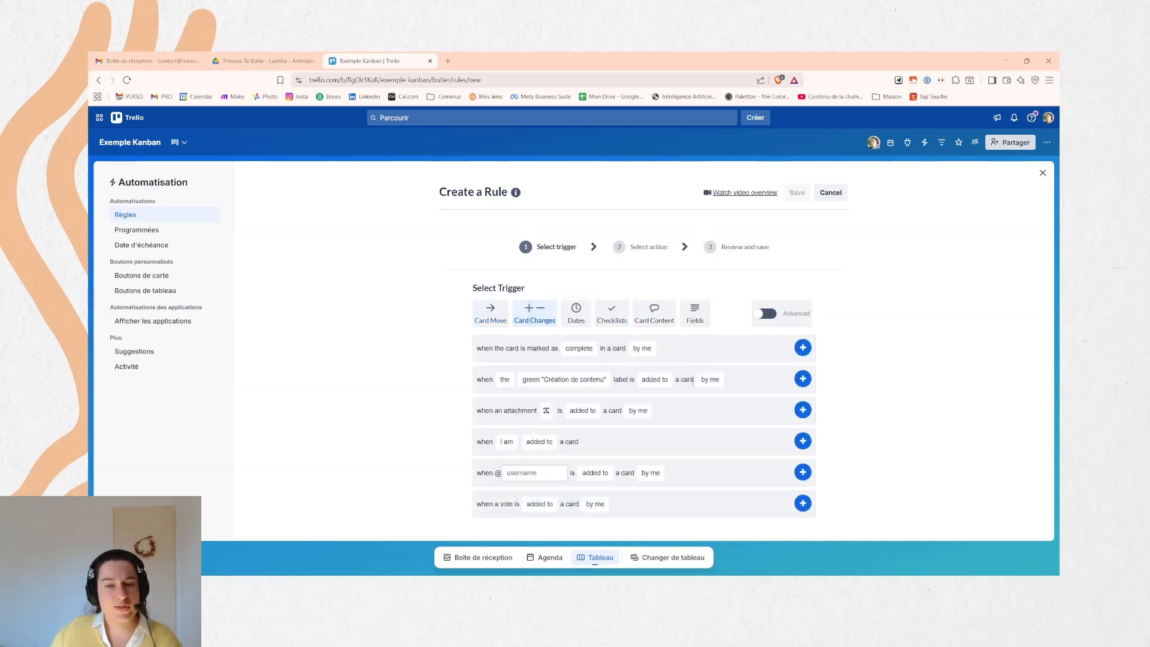
click(804, 379)
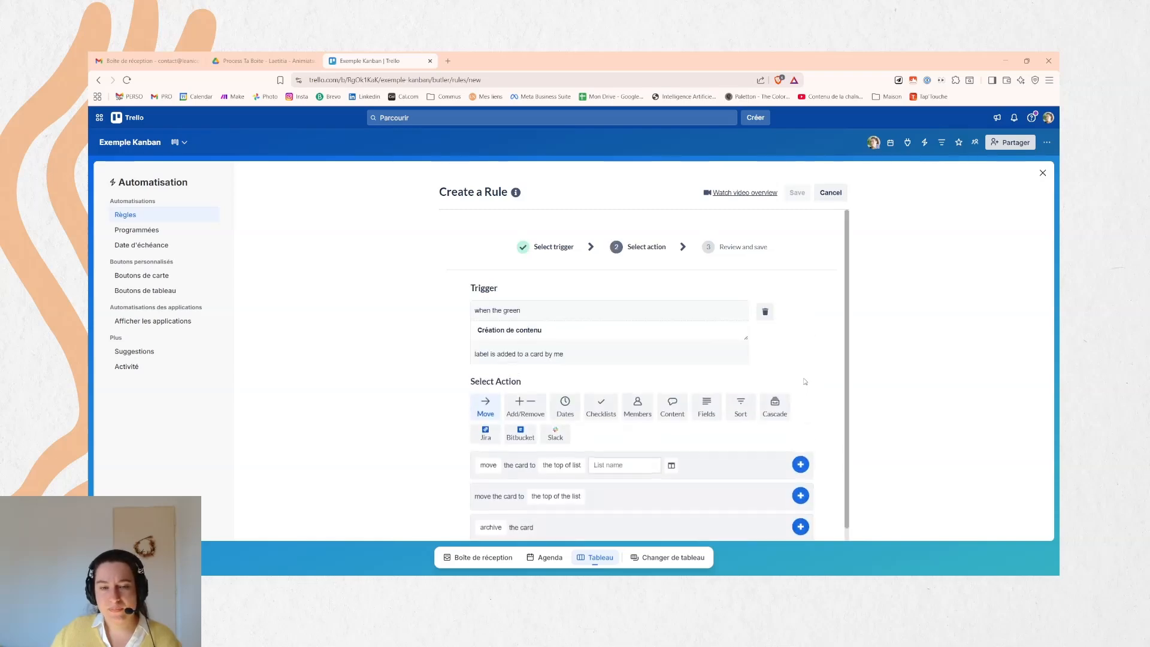
Choose the Checklists action for the new rule and enter "Créa de contenu" as the checklist to add
click(601, 392)
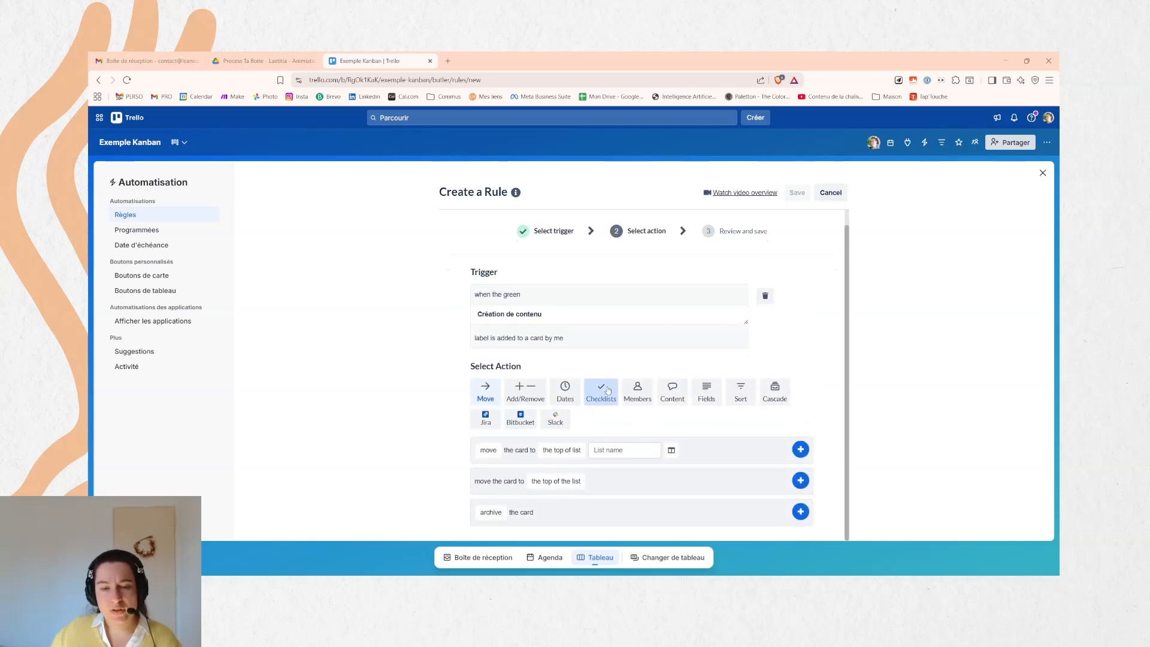
scroll(814, 401, down, 5)
scroll(815, 401, up, 3)
click(560, 359)
text(Créa de c)
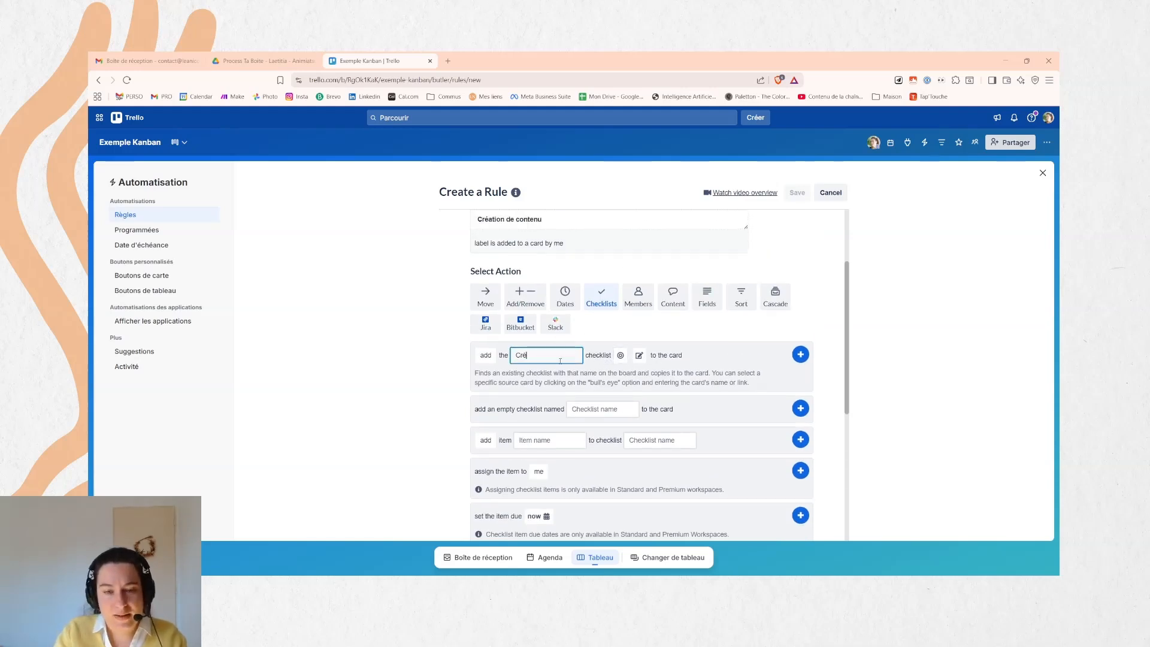
text(i)
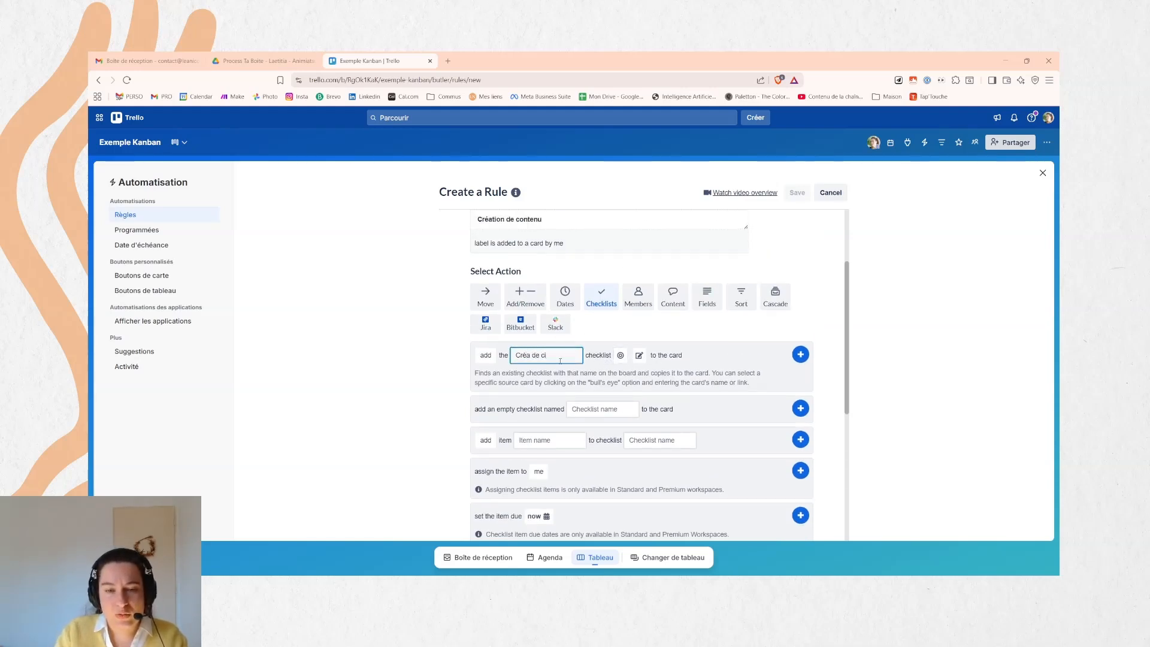
text(ontenu)
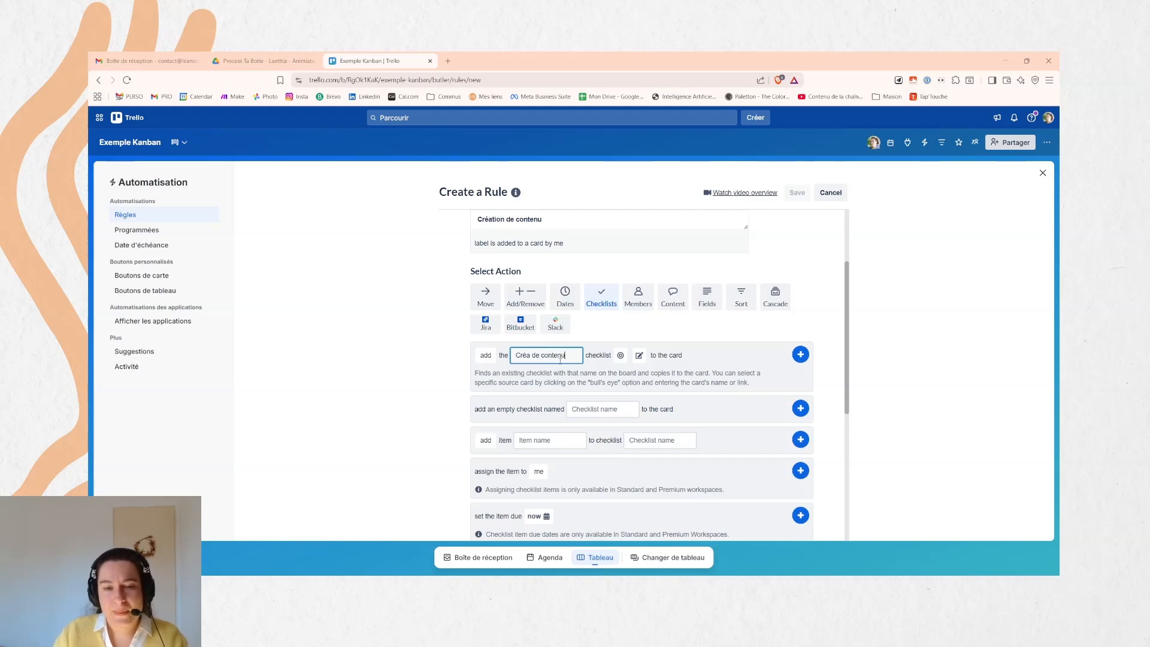
Specify "checklist créa de contenus" as the action's source card and correct the checklist name to "Créa de contenus"
click(620, 355)
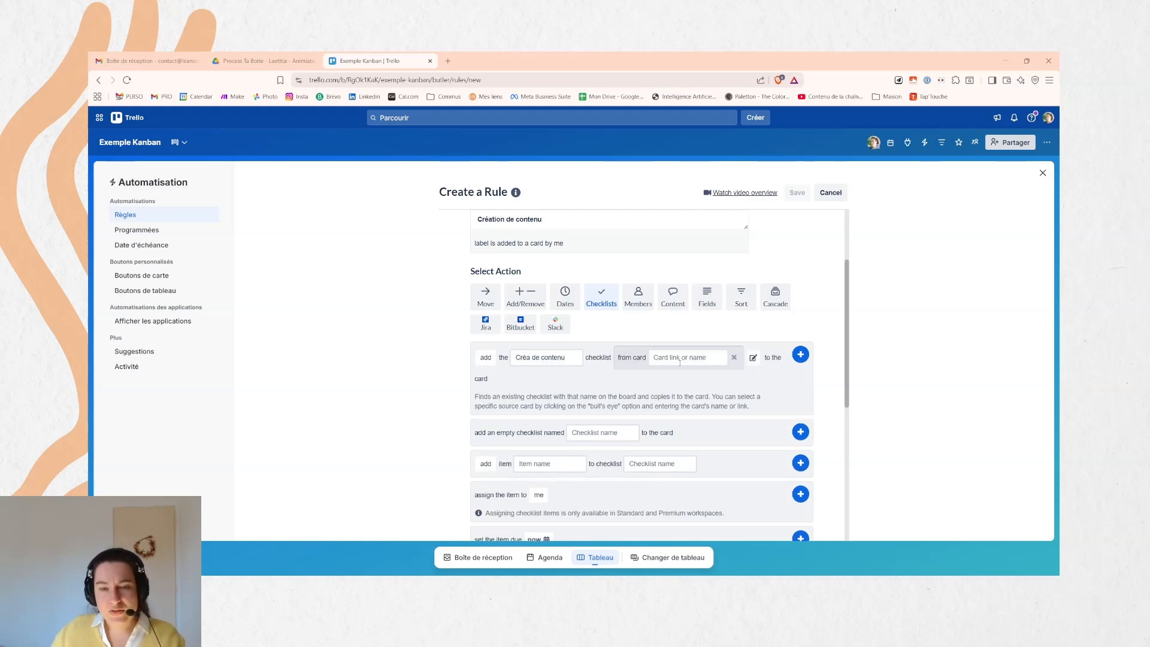
text(Checklist créa de contenus)
drag(708, 357, 641, 365)
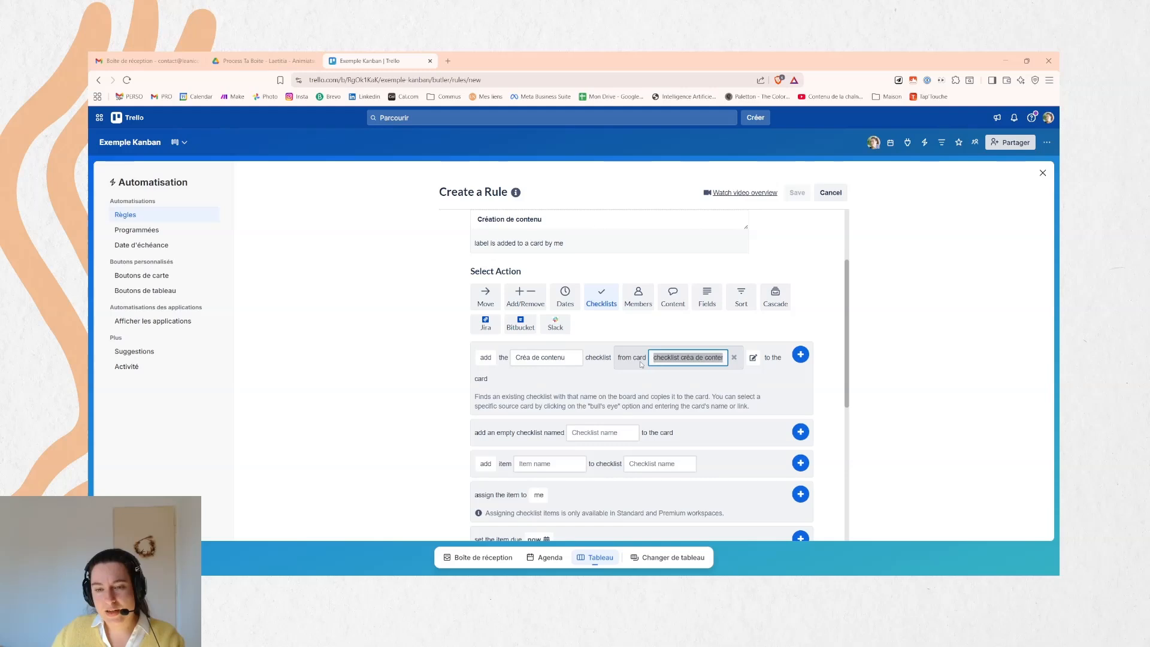
click(667, 358)
click(570, 357)
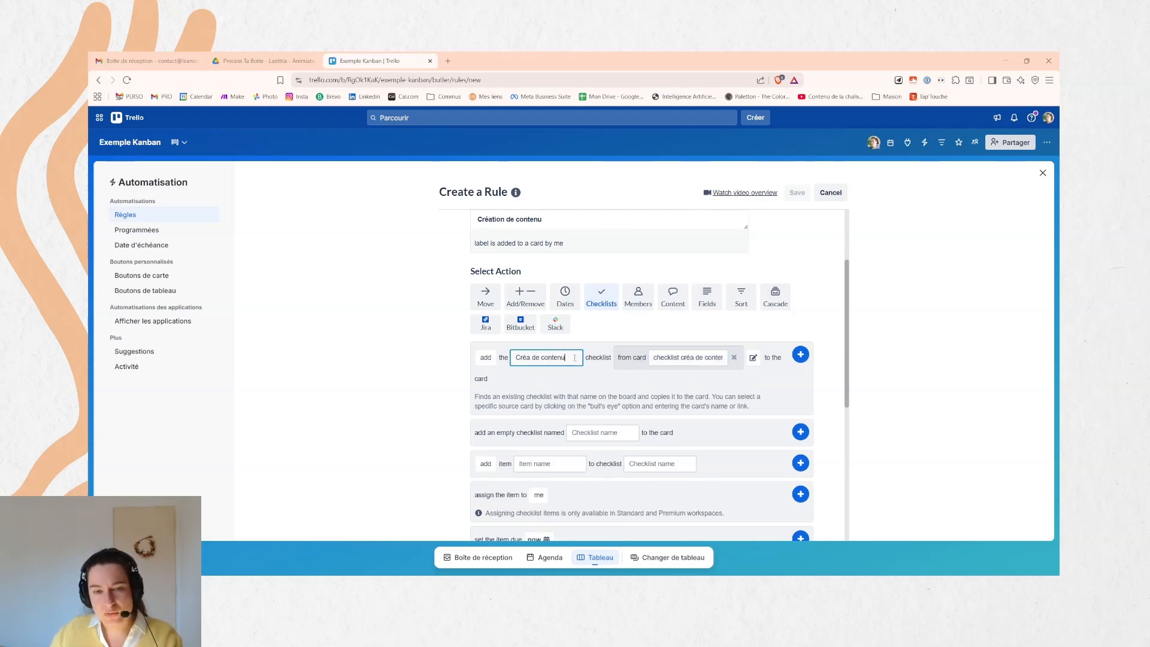
text(s)
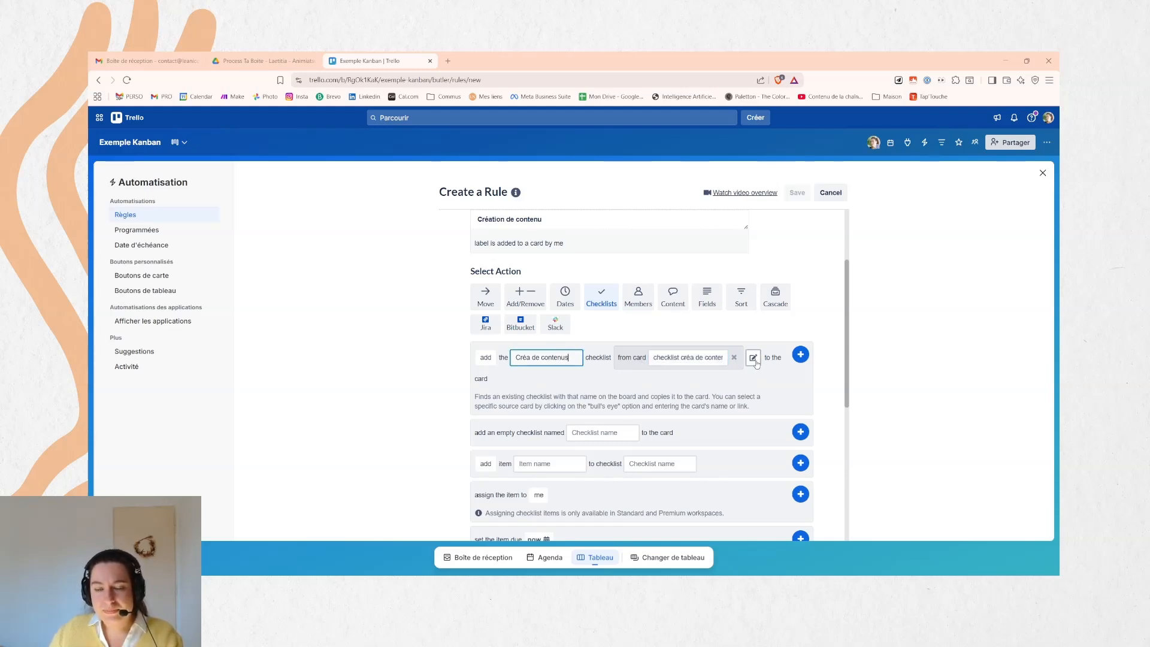
Reveal the checklist action's option for renaming the copied checklist and remove it without entering a new name
click(753, 358)
click(528, 384)
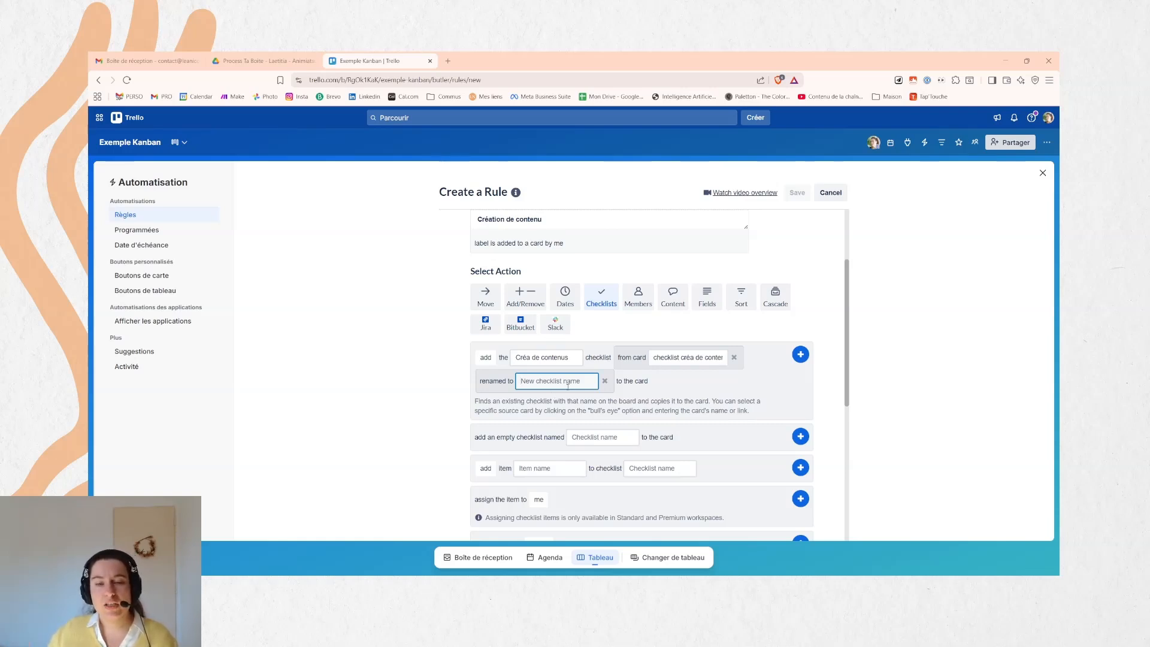
click(606, 382)
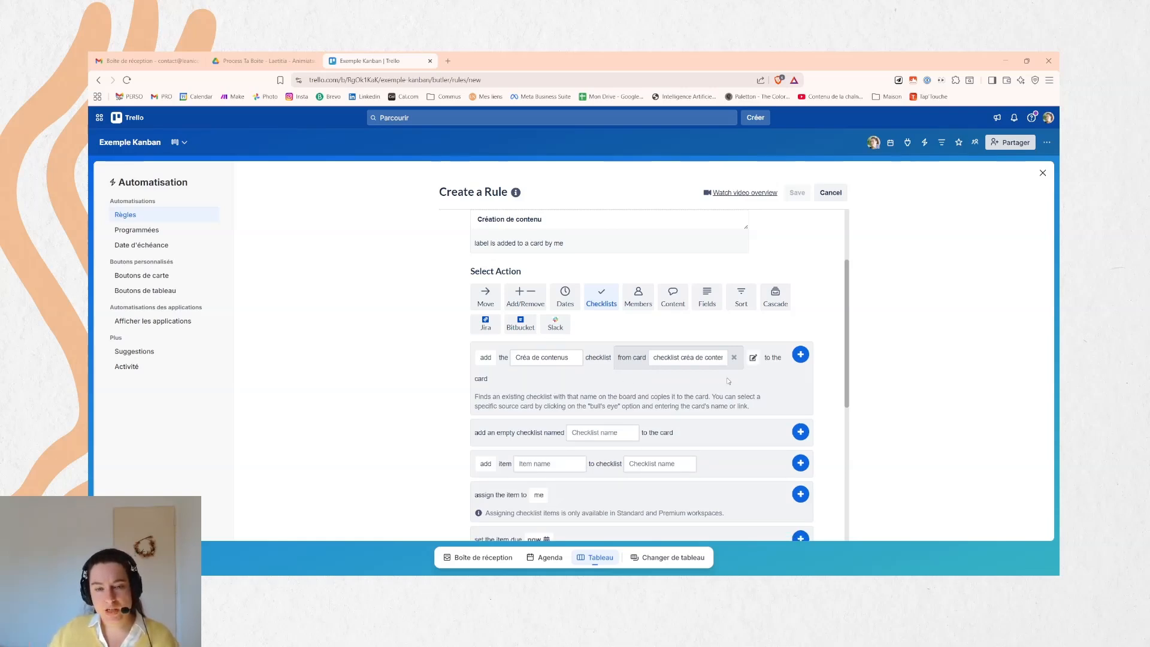
Add the configured checklist action to the rule for review and leave the rule without saving it
click(800, 355)
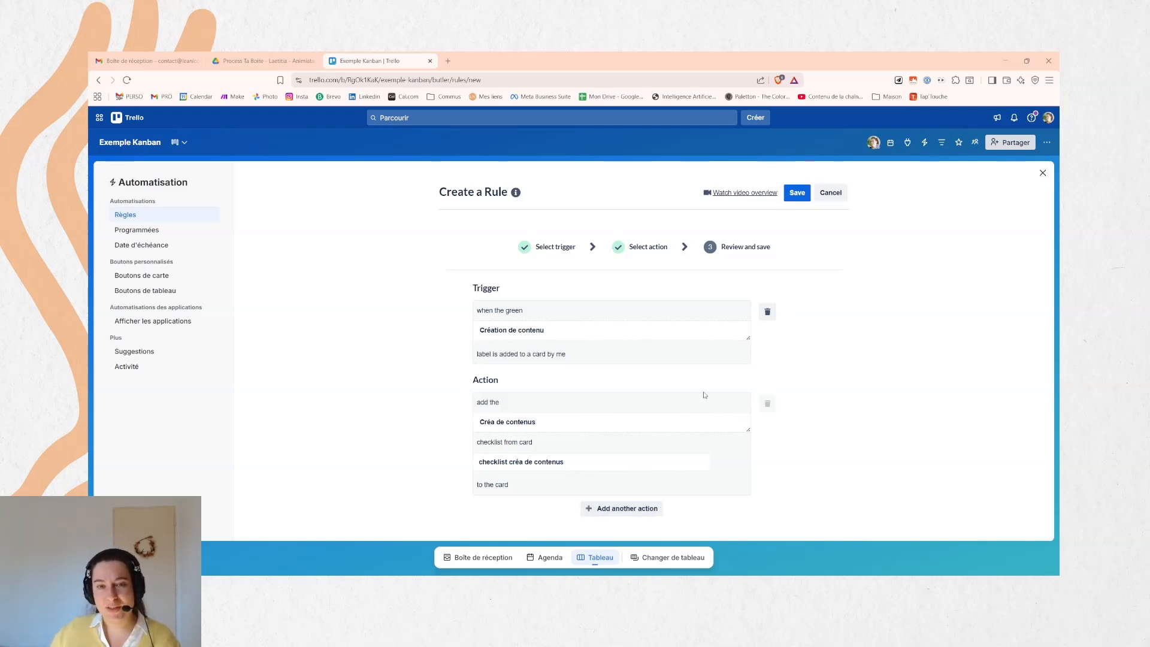
click(836, 202)
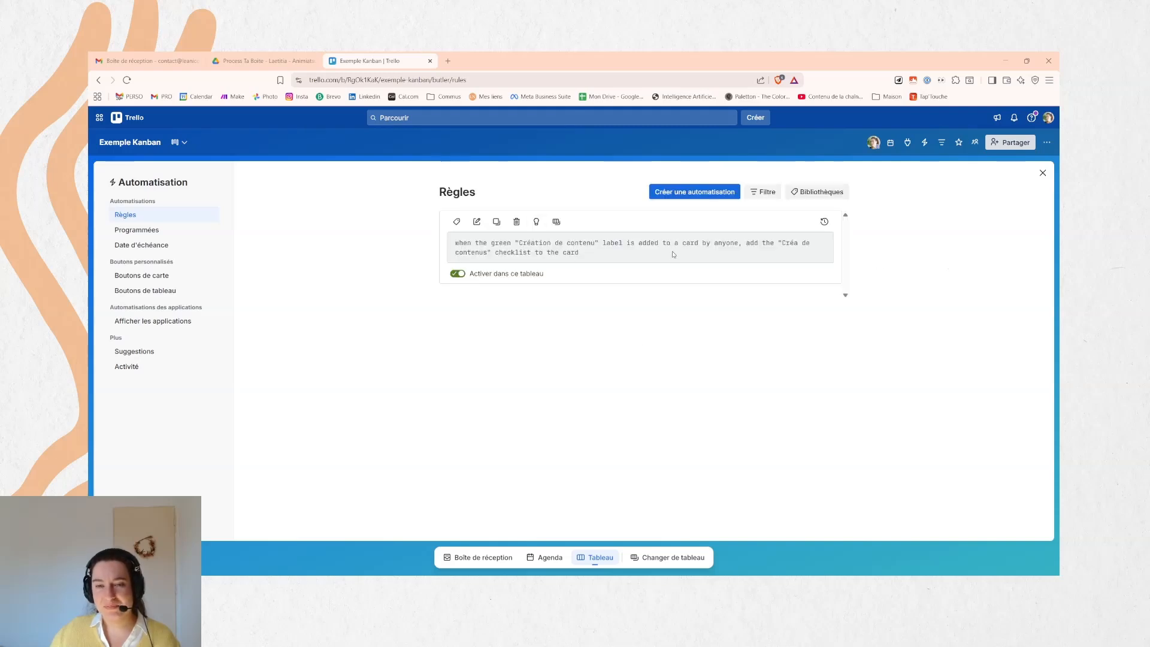
Return to the board and test the automation by adding the green "Création de contenu" label to the "Tâche 9" card
click(1042, 173)
click(150, 312)
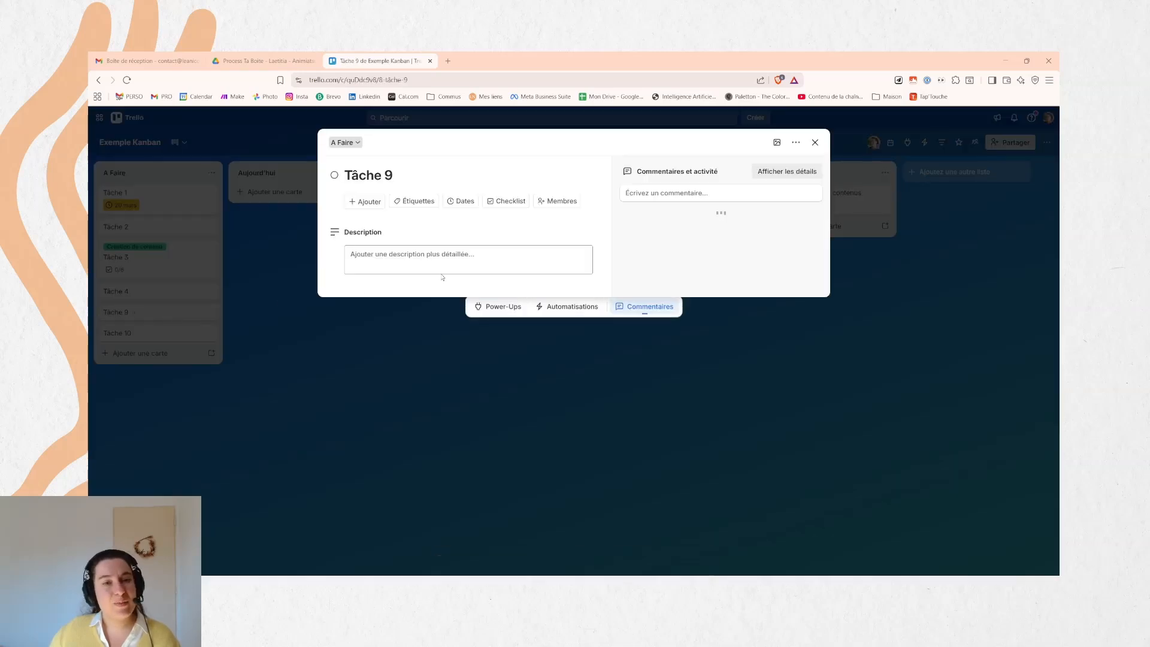
click(415, 201)
click(455, 278)
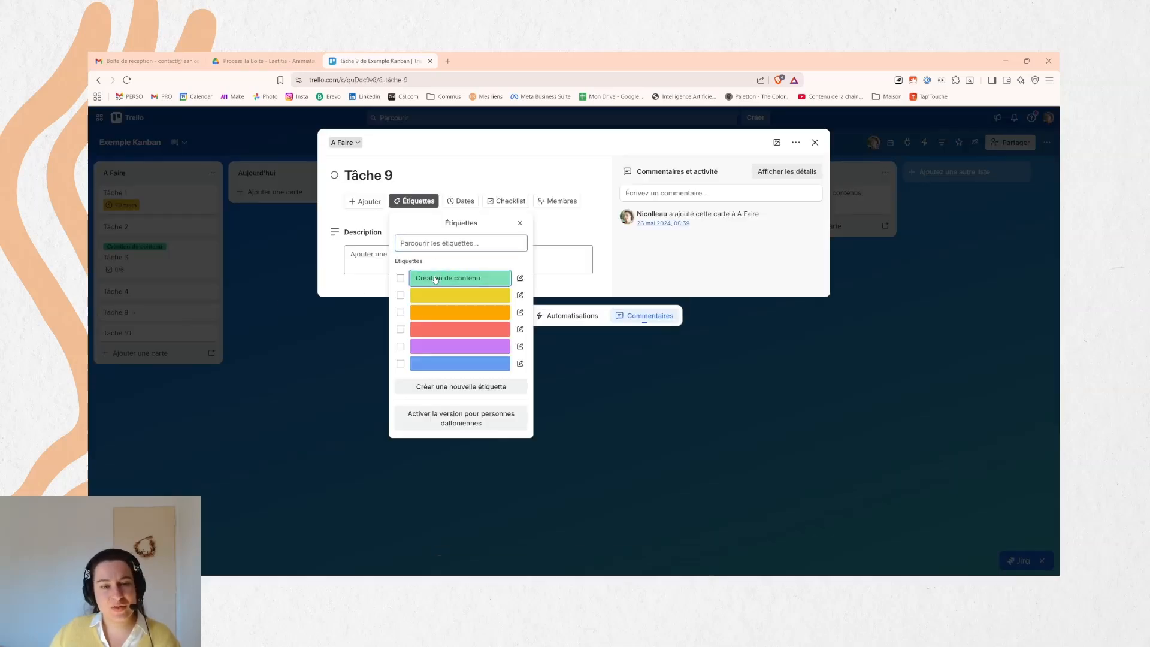
click(685, 284)
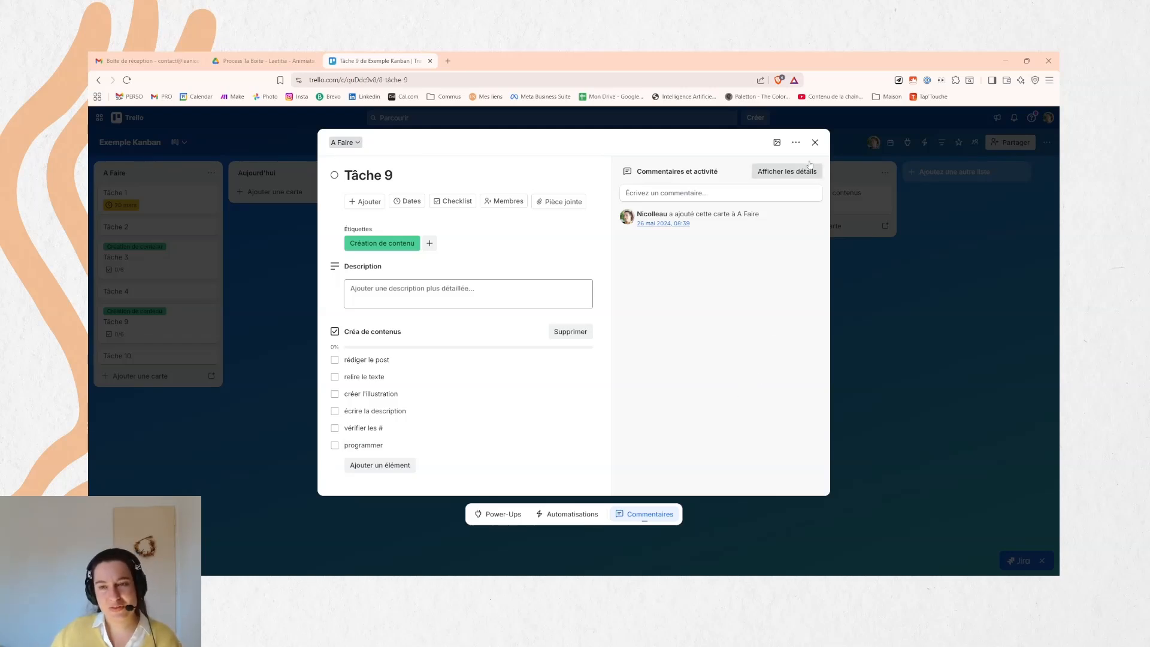
click(815, 142)
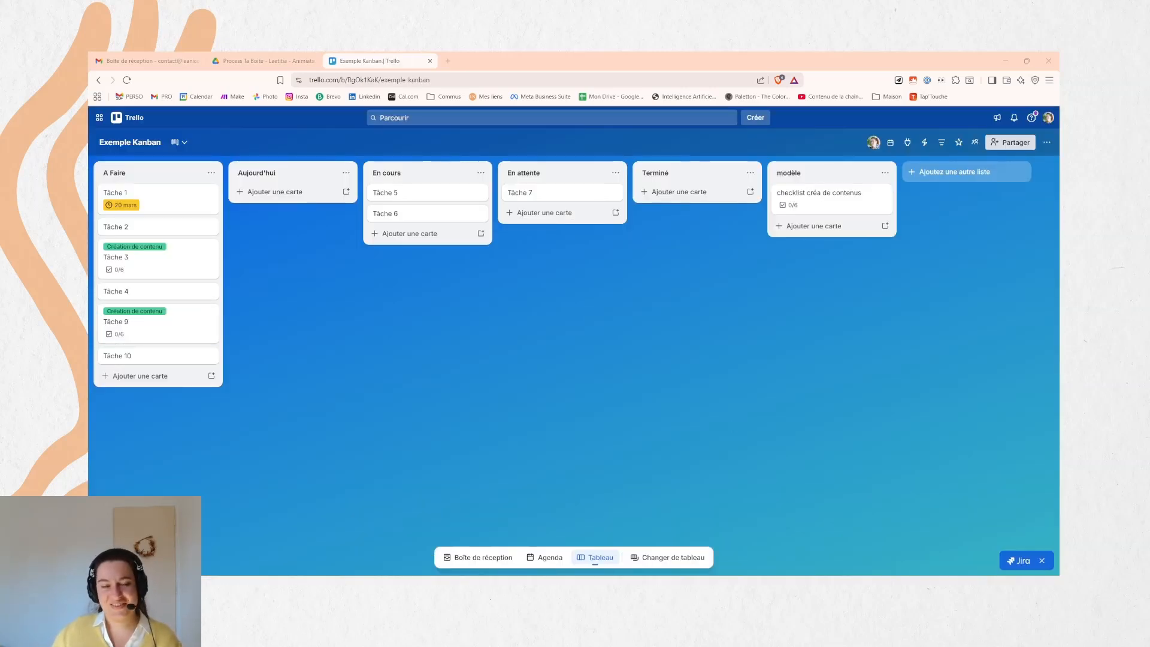